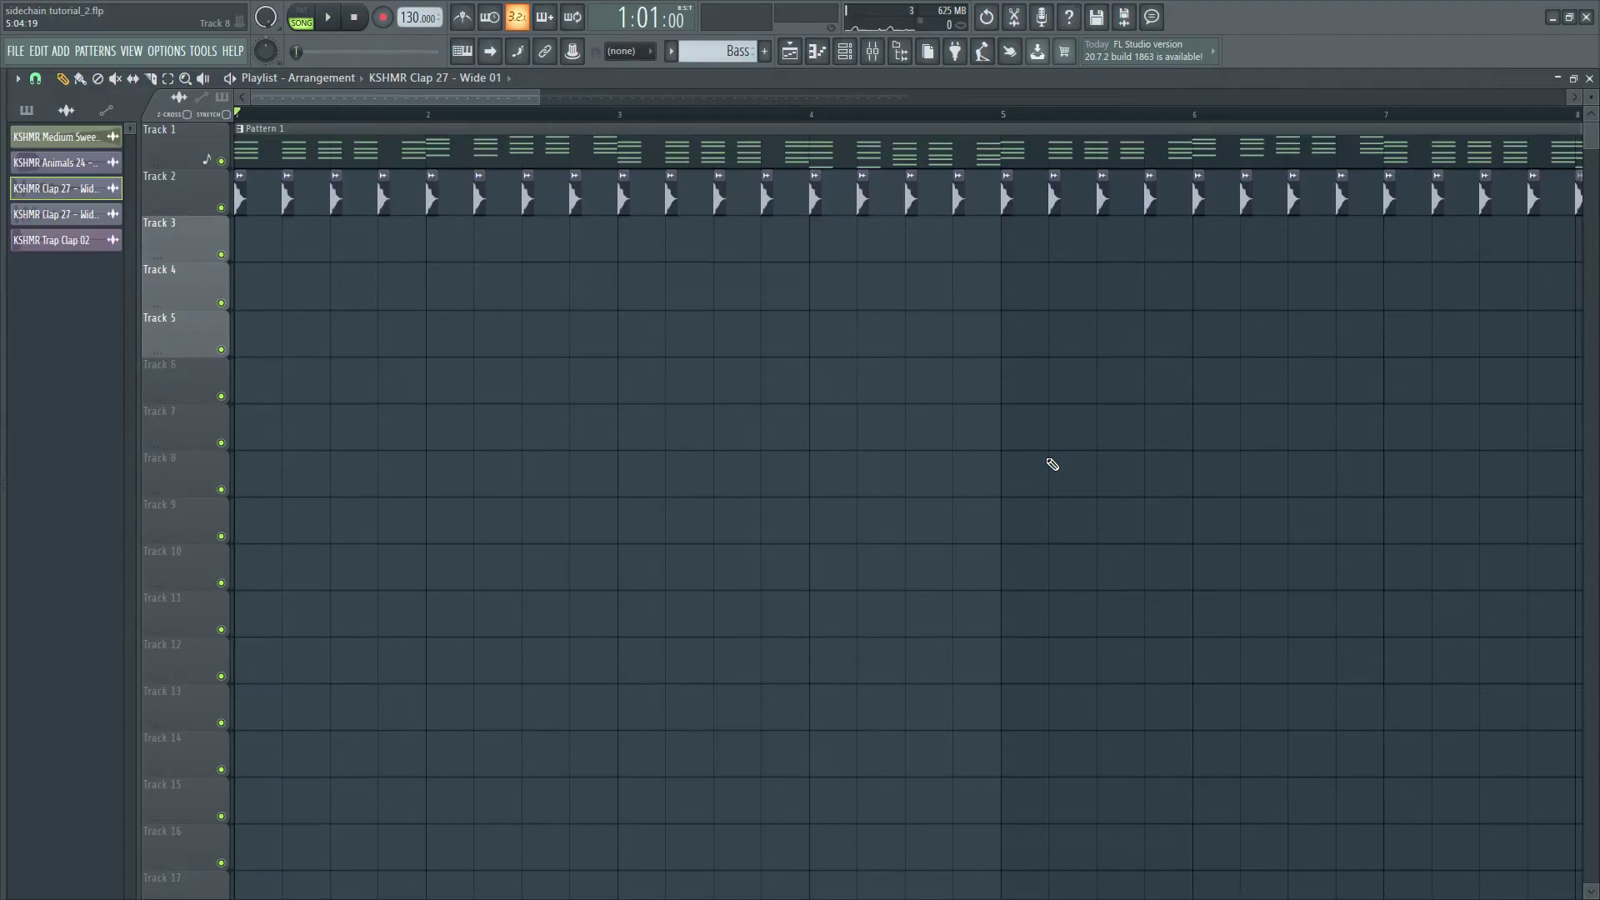
# Play the song, then copy the first clap clip onto Track 3 as an independent channel.
pyautogui.press('space')
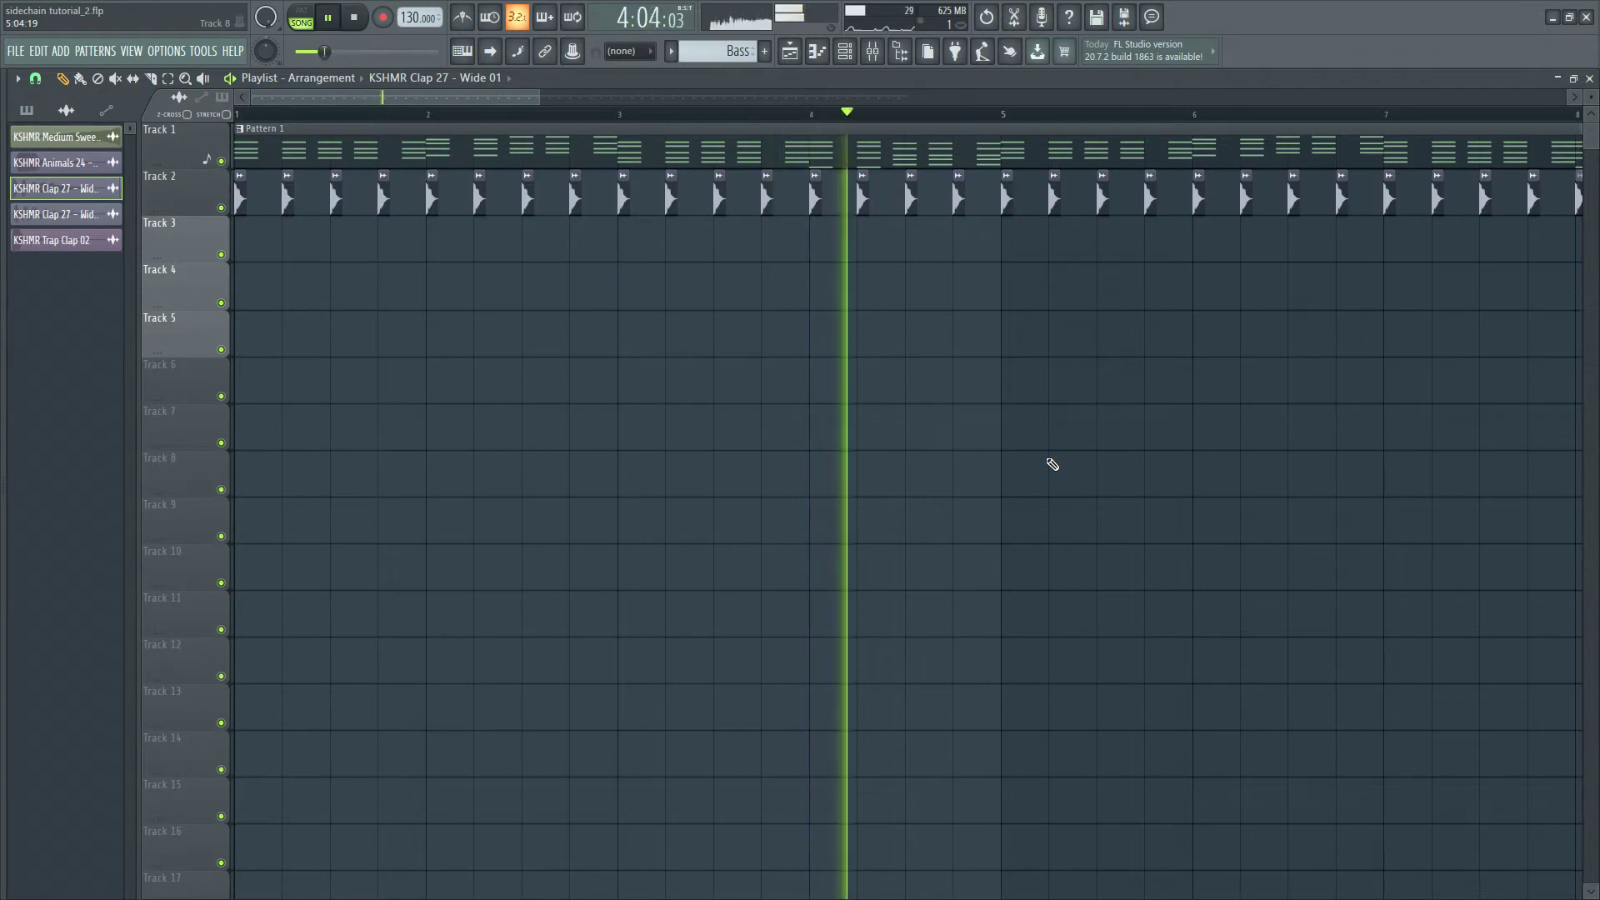
pyautogui.press('space')
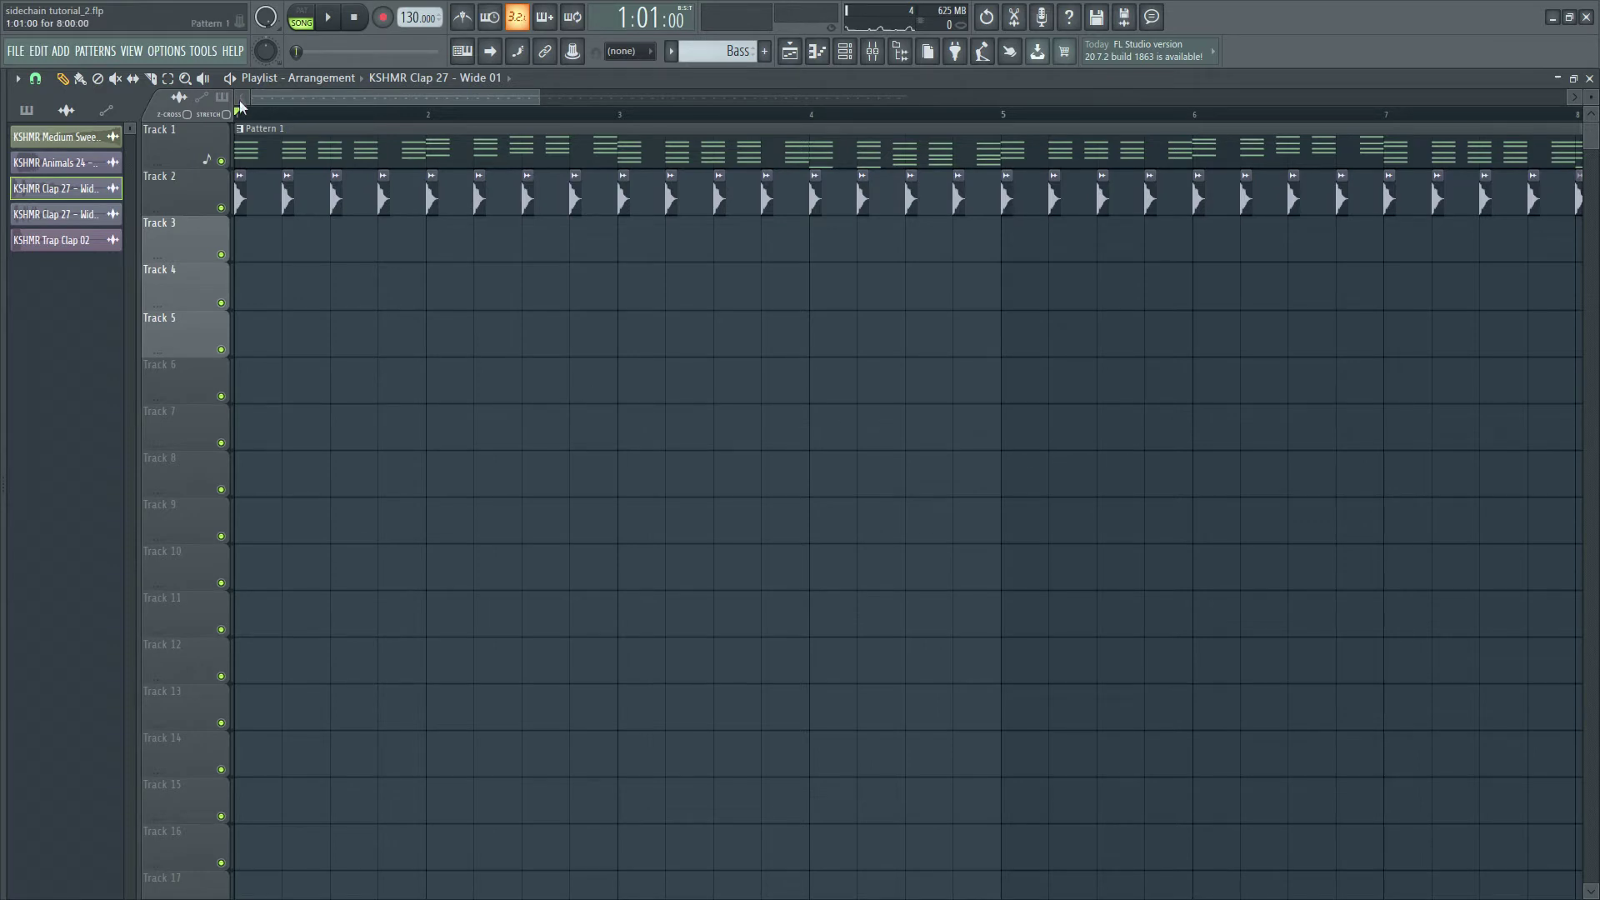
pyautogui.moveTo(250, 198); pyautogui.dragTo(250, 245)
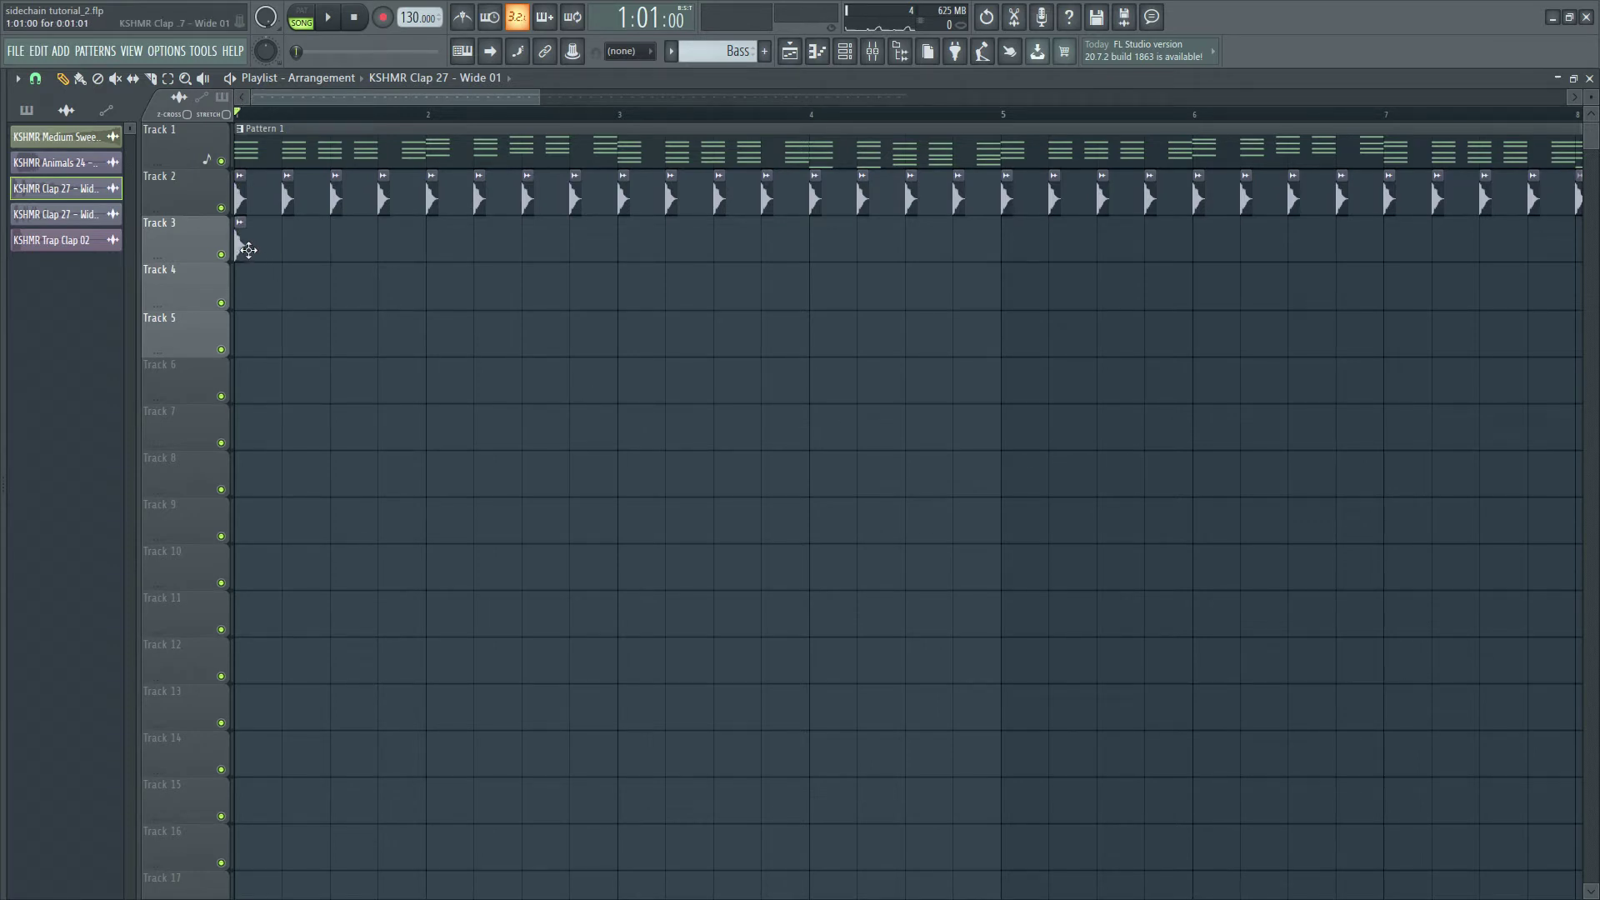
pyautogui.click(292, 347)
# Turn the new clap channel's Length down drastically and play the song to hear it.
pyautogui.doubleClick(241, 242)
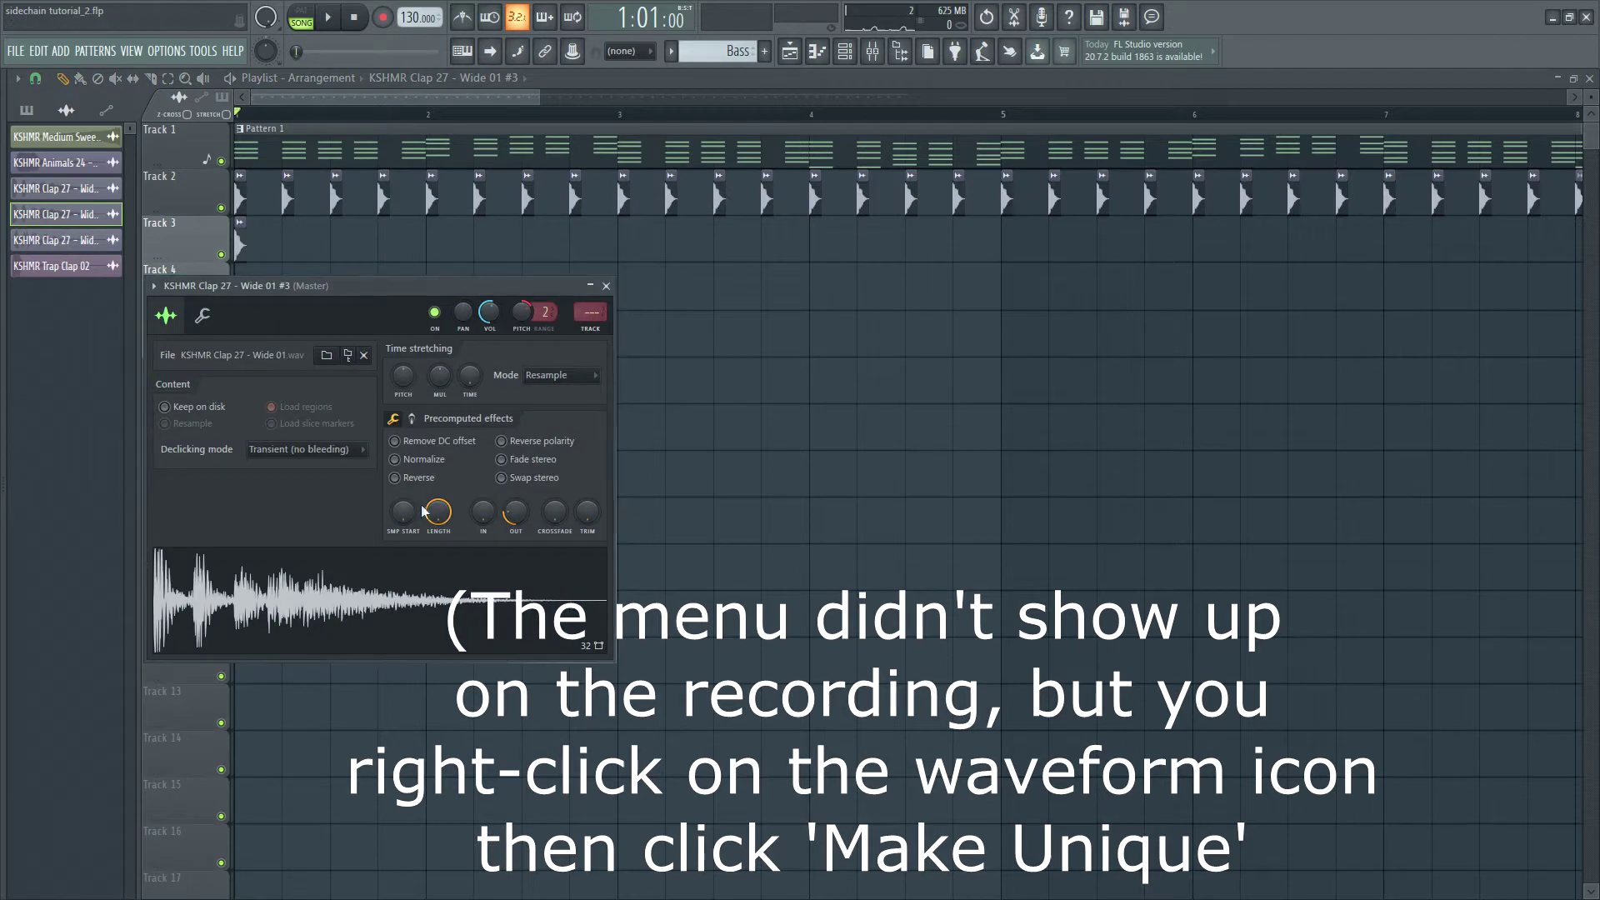
pyautogui.moveTo(438, 512); pyautogui.dragTo(444, 559)
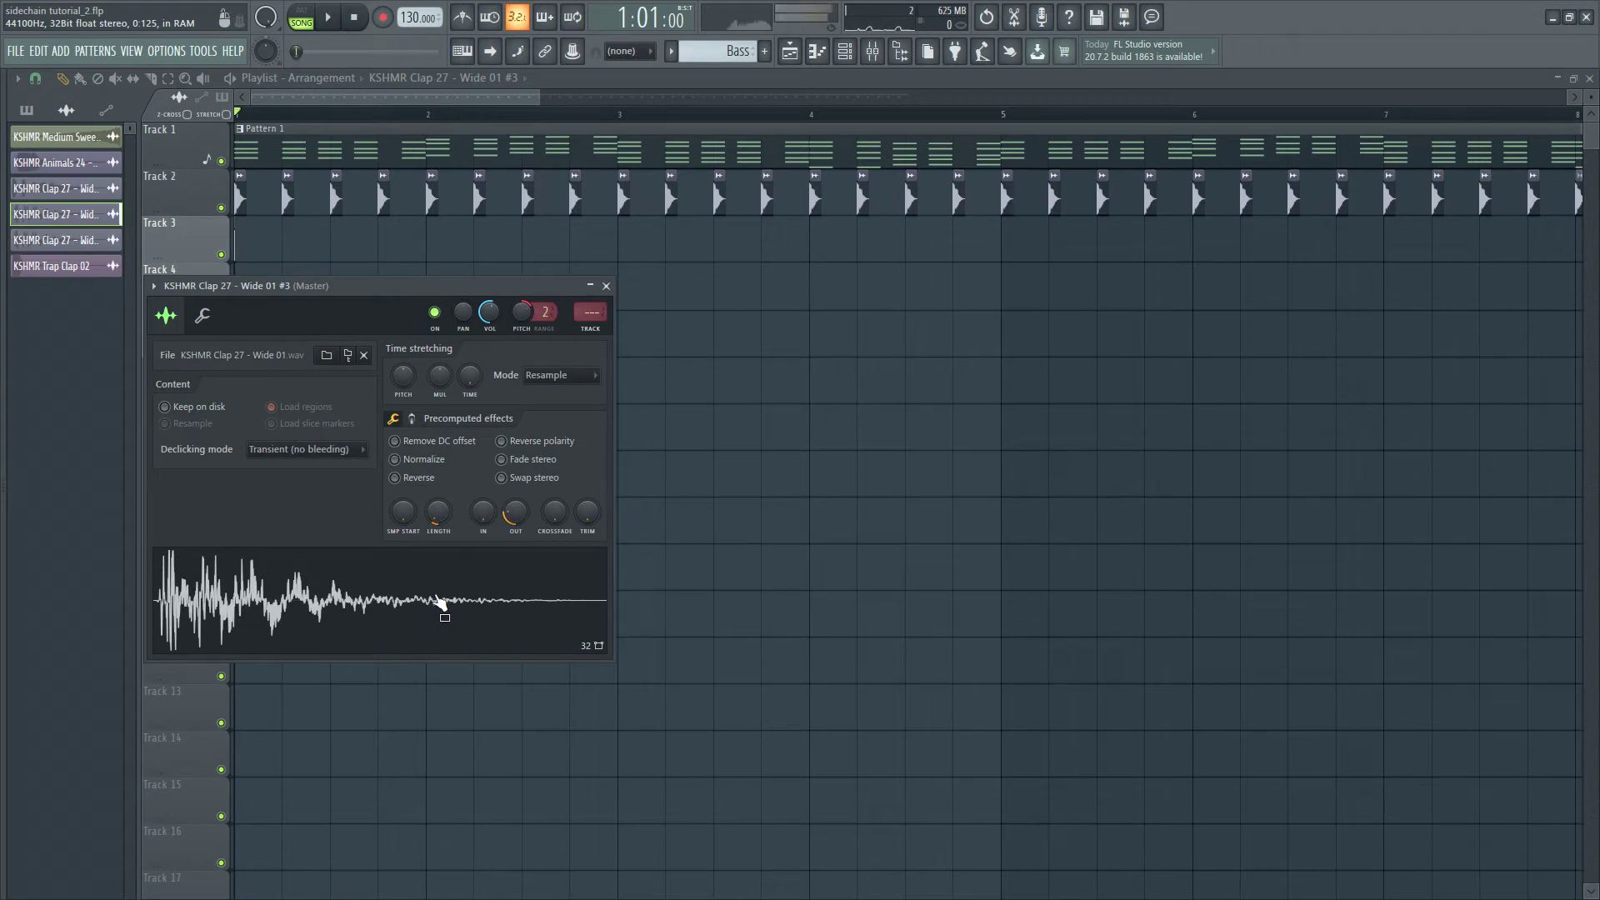
pyautogui.click(606, 286)
pyautogui.press('space')
pyautogui.press('space')
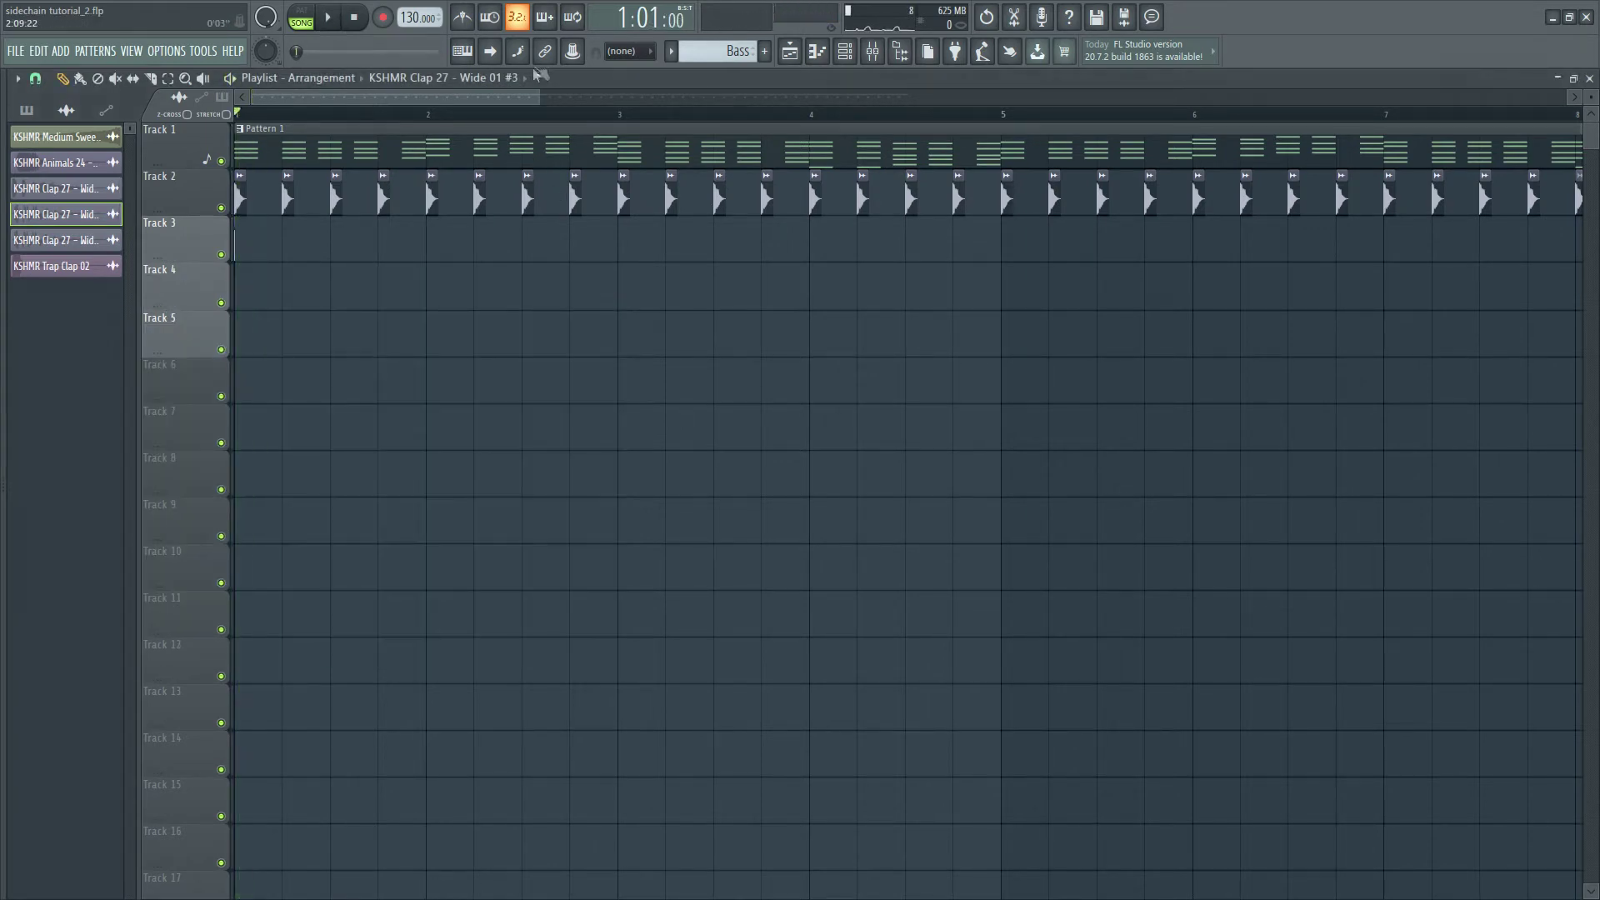
# Remove the stray clip sliver on Track 3, paint clap clips along it, and undo the excess.
pyautogui.scroll(2, 326, 248)
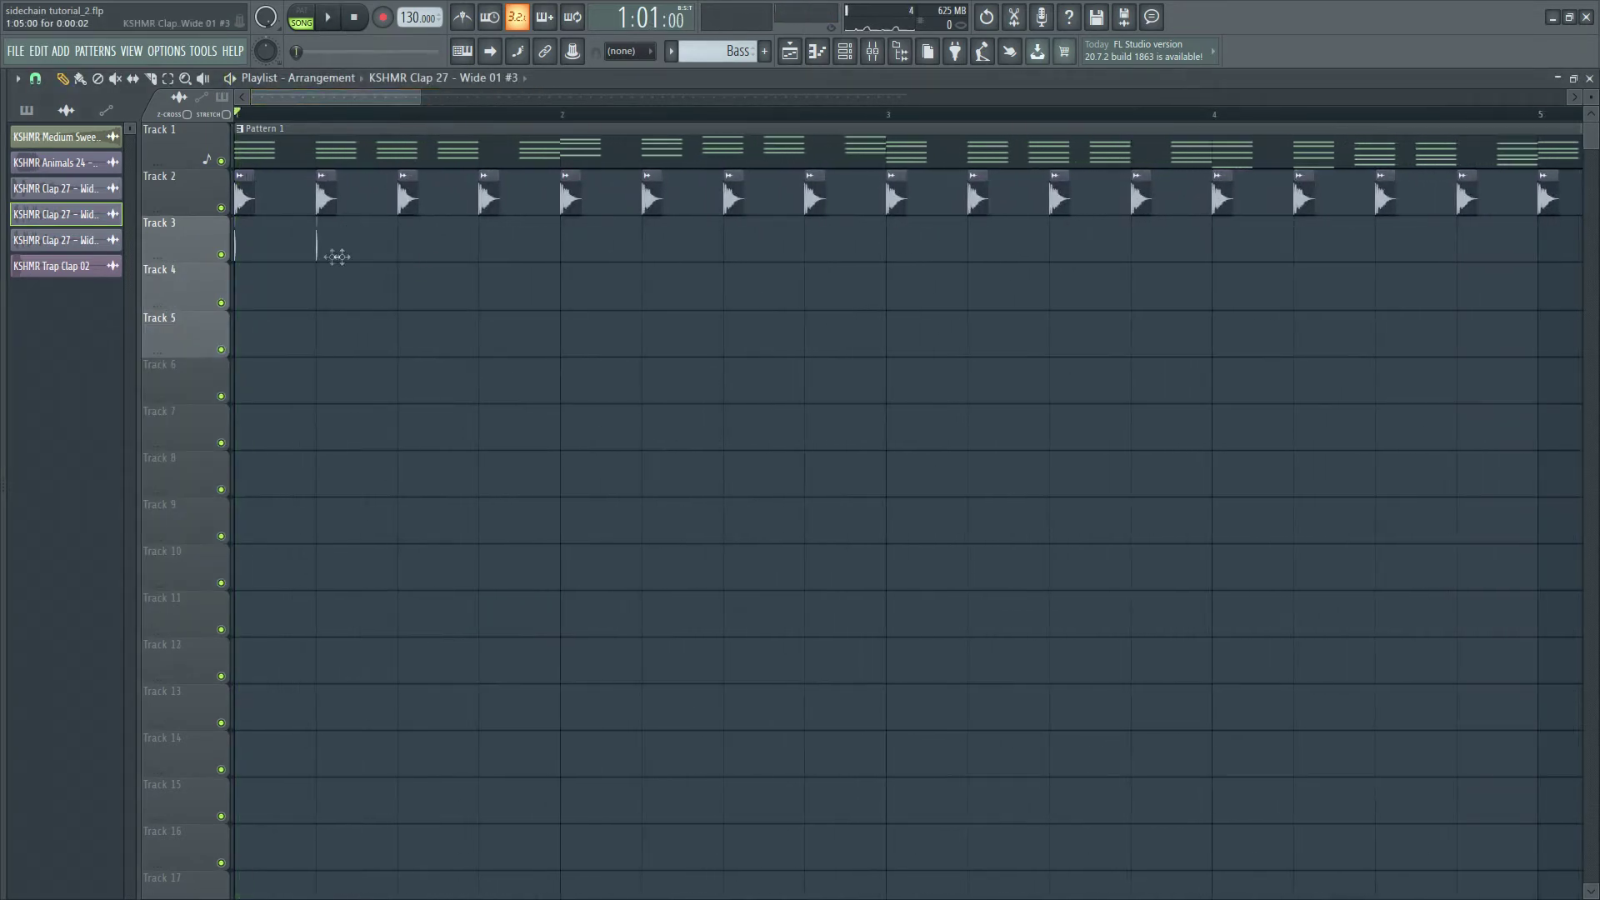
pyautogui.rightClick(319, 250)
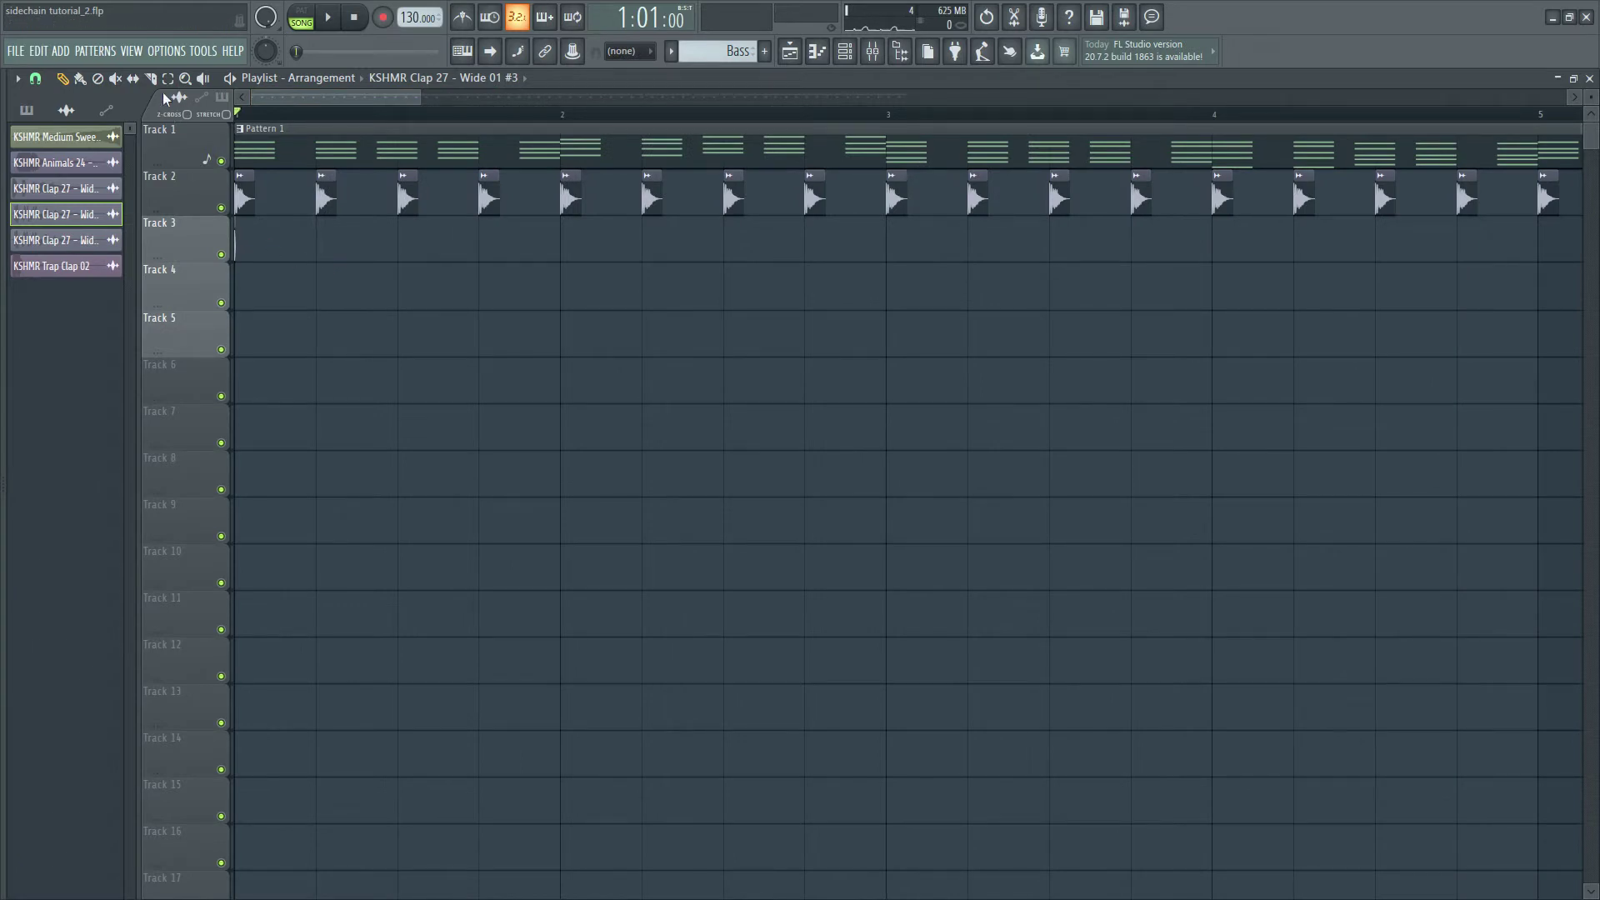
pyautogui.click(80, 78)
pyautogui.moveTo(440, 246)
pyautogui.mouseDown()
pyautogui.moveTo(932, 333)
pyautogui.moveTo(1582, 346)
pyautogui.moveTo(1493, 314)
pyautogui.moveTo(1596, 292)
pyautogui.mouseUp()
pyautogui.hotkey('ctrl', 'z')
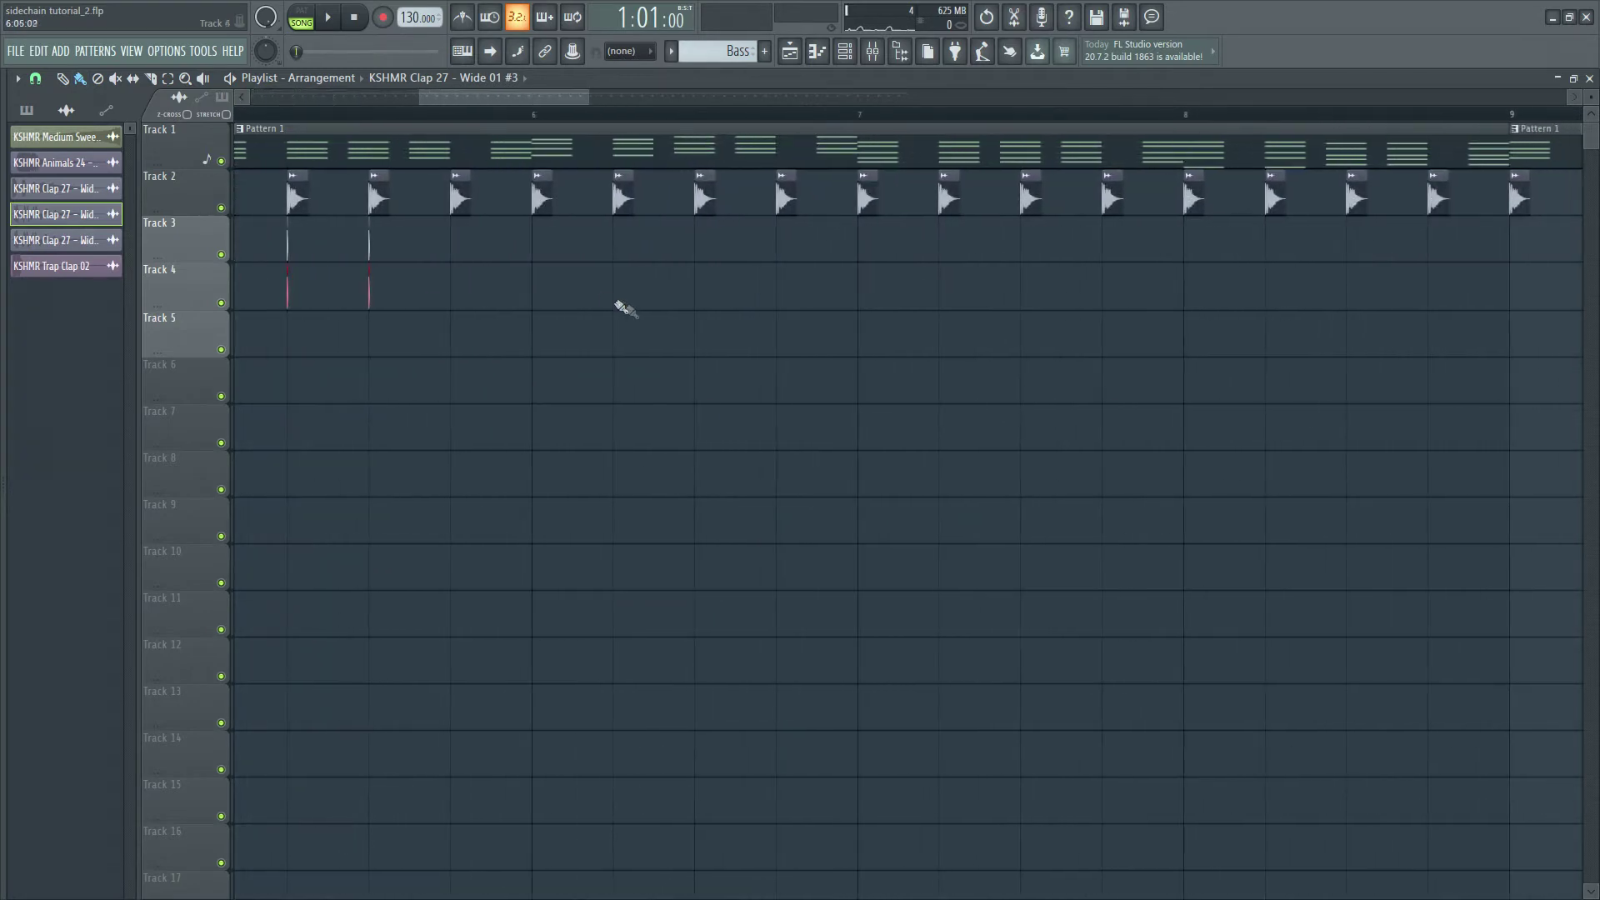
# Delete the leftover stray clips on Tracks 3 and 4 so triggers sit only under Track 2's claps.
pyautogui.rightClick(292, 310)
pyautogui.rightClick(369, 243)
pyautogui.hscroll(-5, 408, 242)
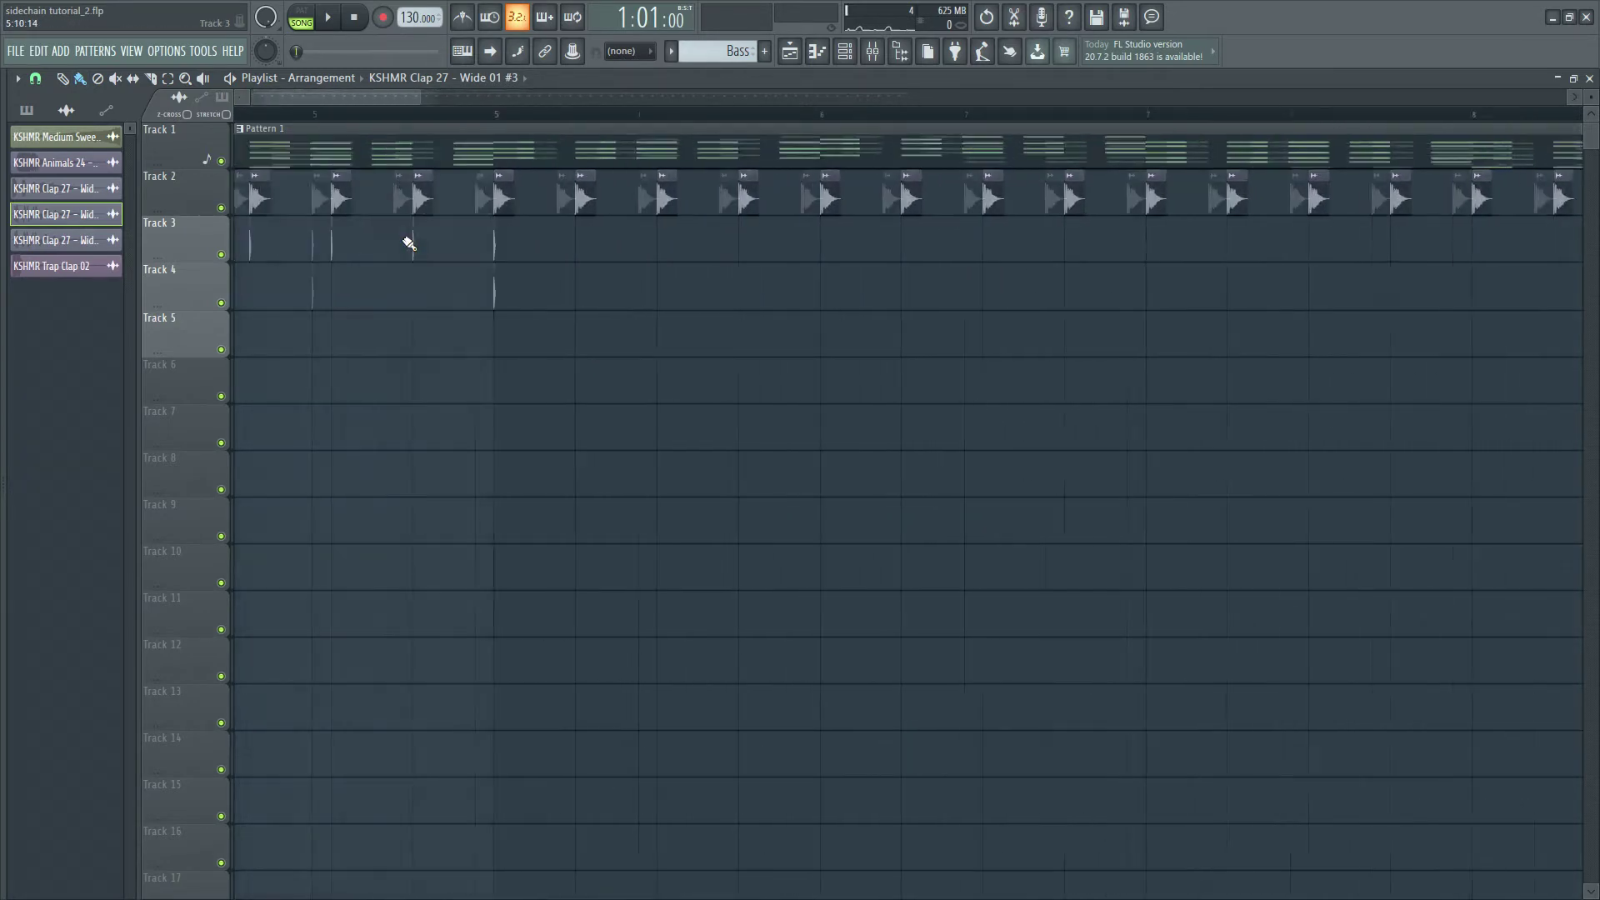
pyautogui.rightClick(1531, 292)
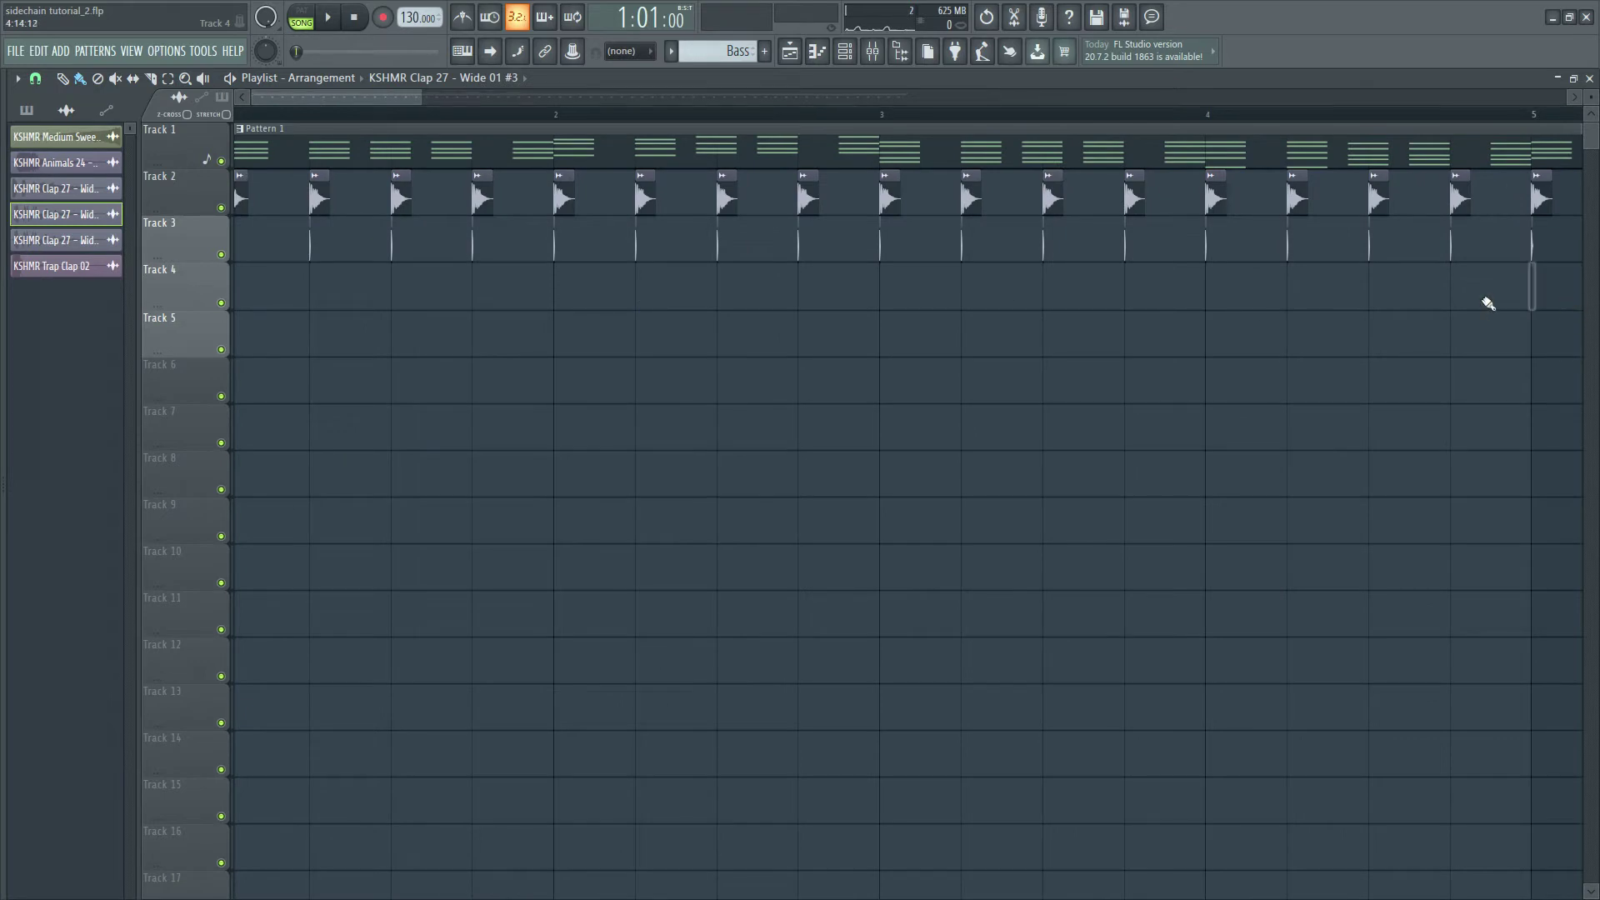
pyautogui.doubleClick(1460, 256)
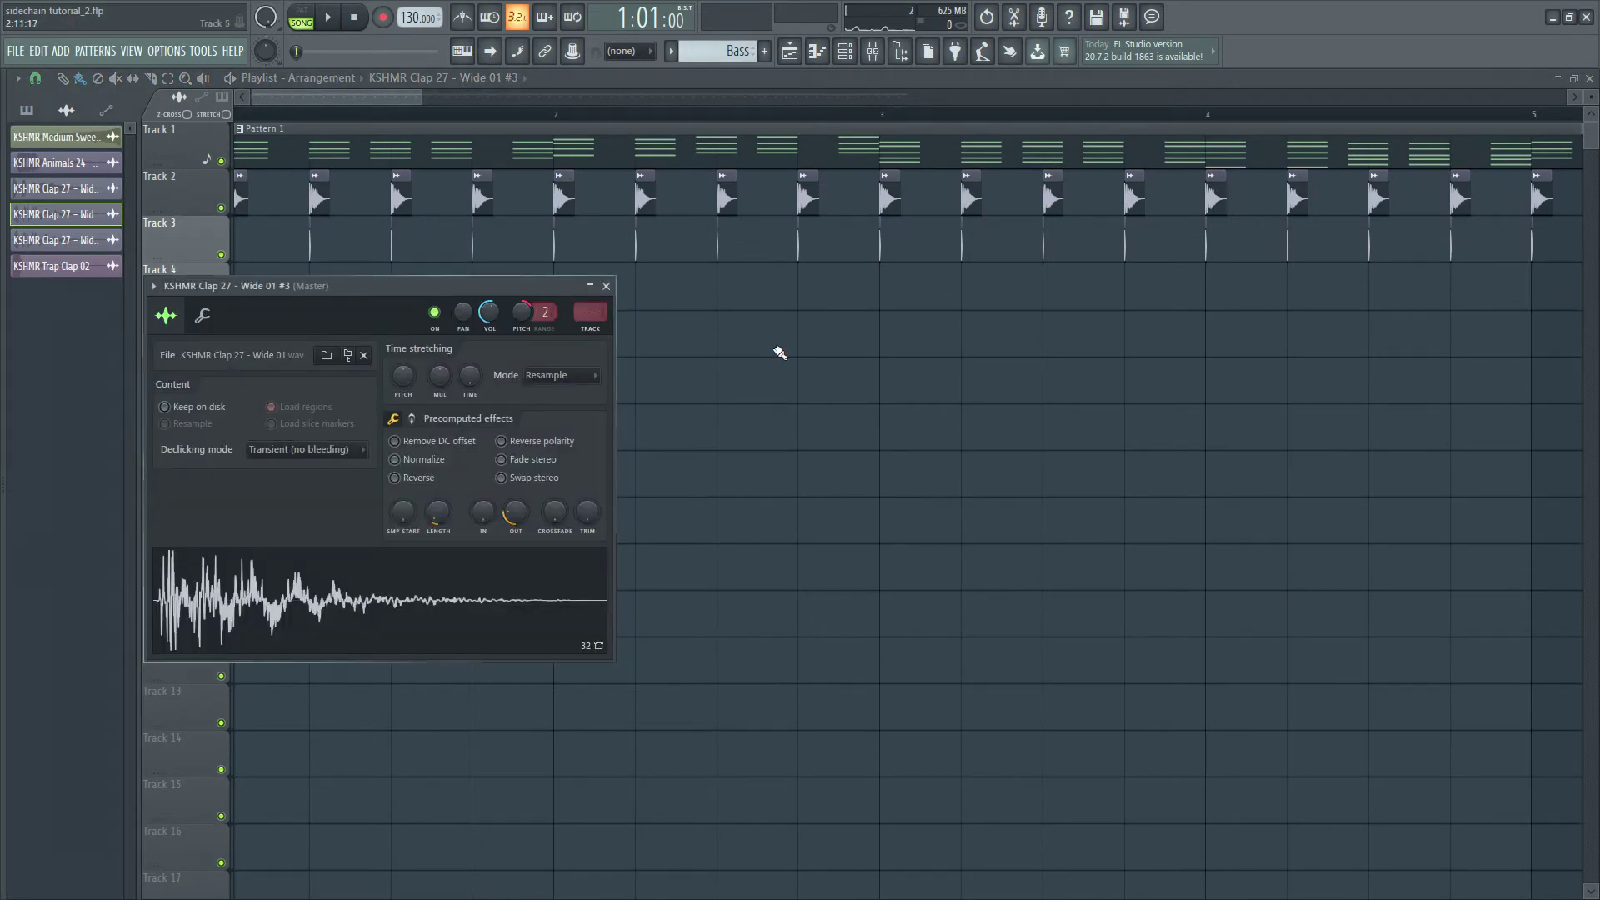
# Open the Mixer at the trigger clap's insert 8 and select the Supersaw insert.
pyautogui.doubleClick(597, 322)
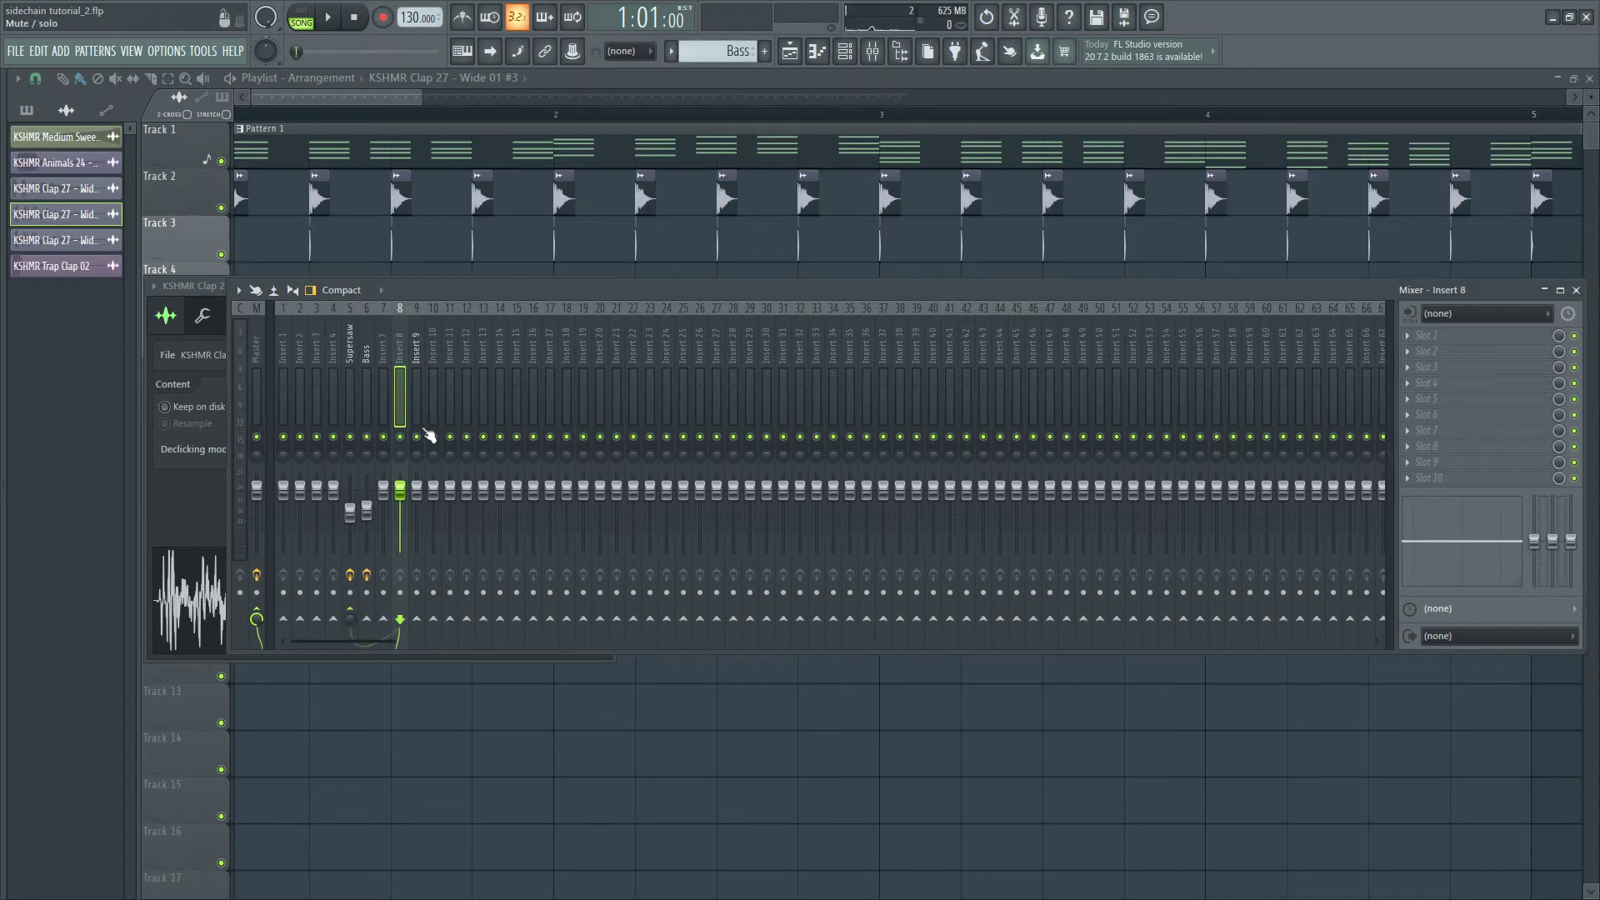
pyautogui.click(351, 371)
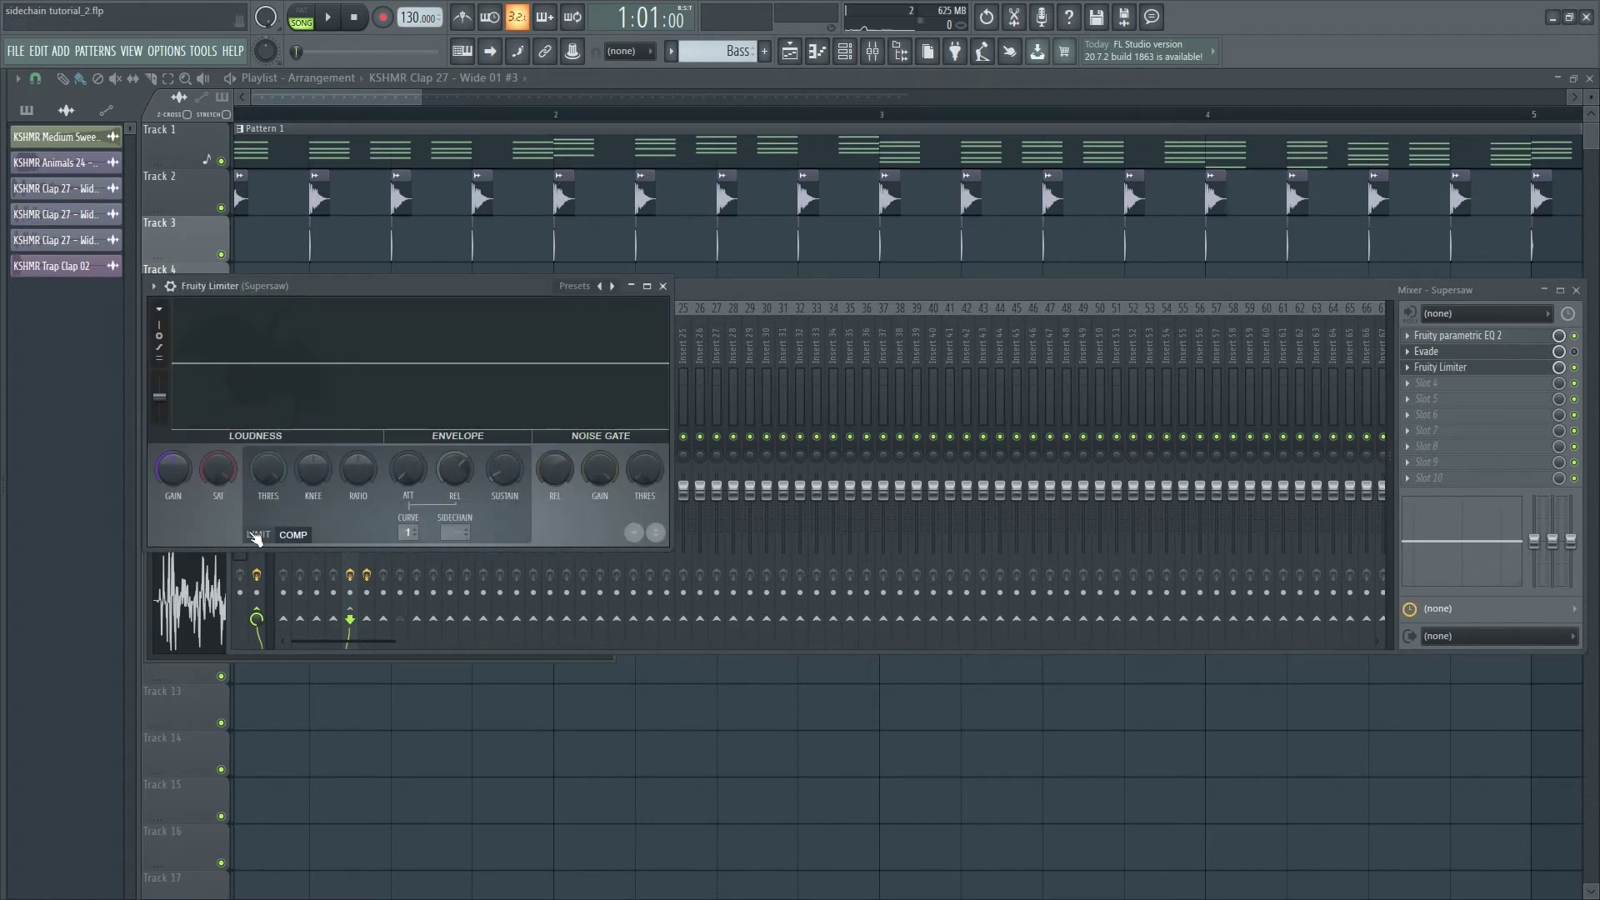
# Switch the Supersaw's Fruity Limiter to COMP mode and reopen it from the Mixer.
pyautogui.click(256, 535)
pyautogui.click(296, 535)
pyautogui.click(315, 250)
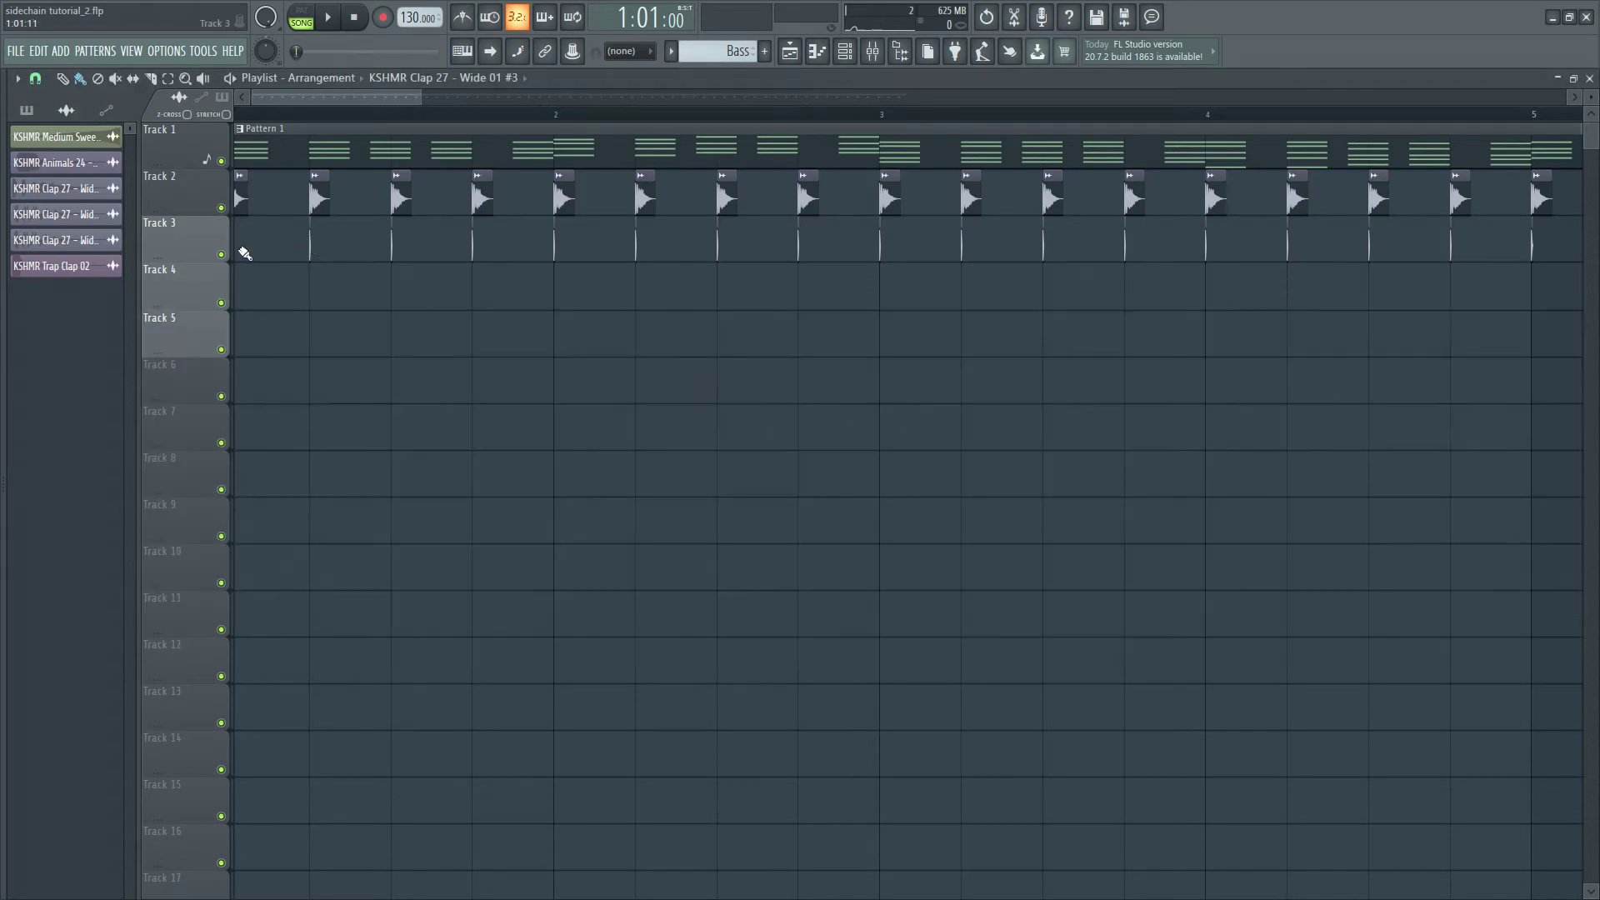
pyautogui.click(315, 250)
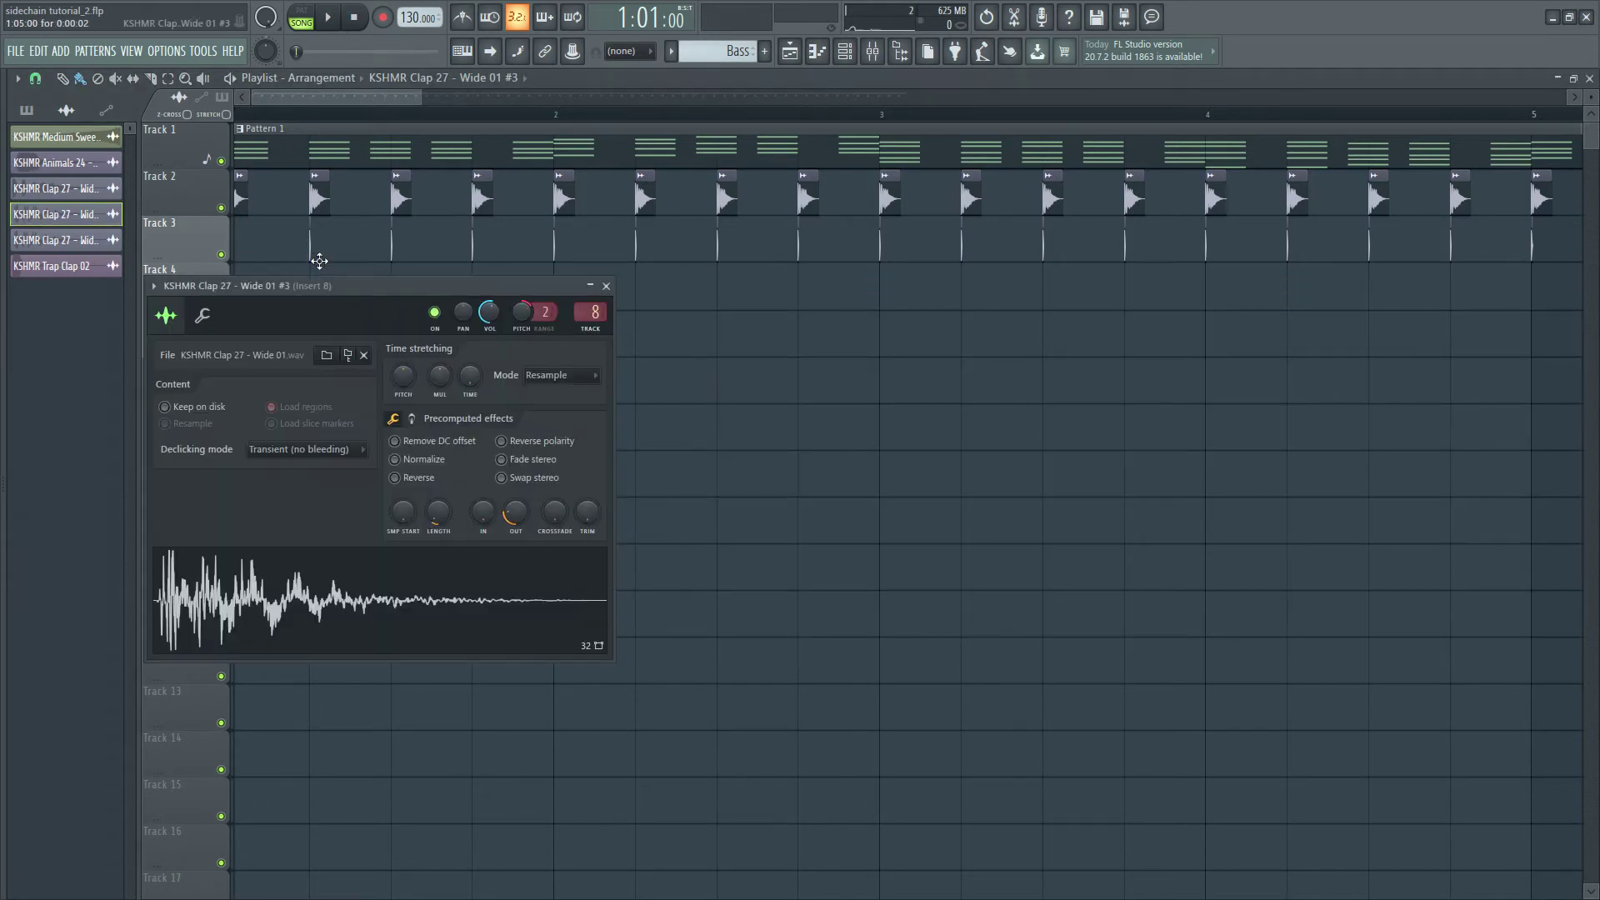
pyautogui.click(305, 239)
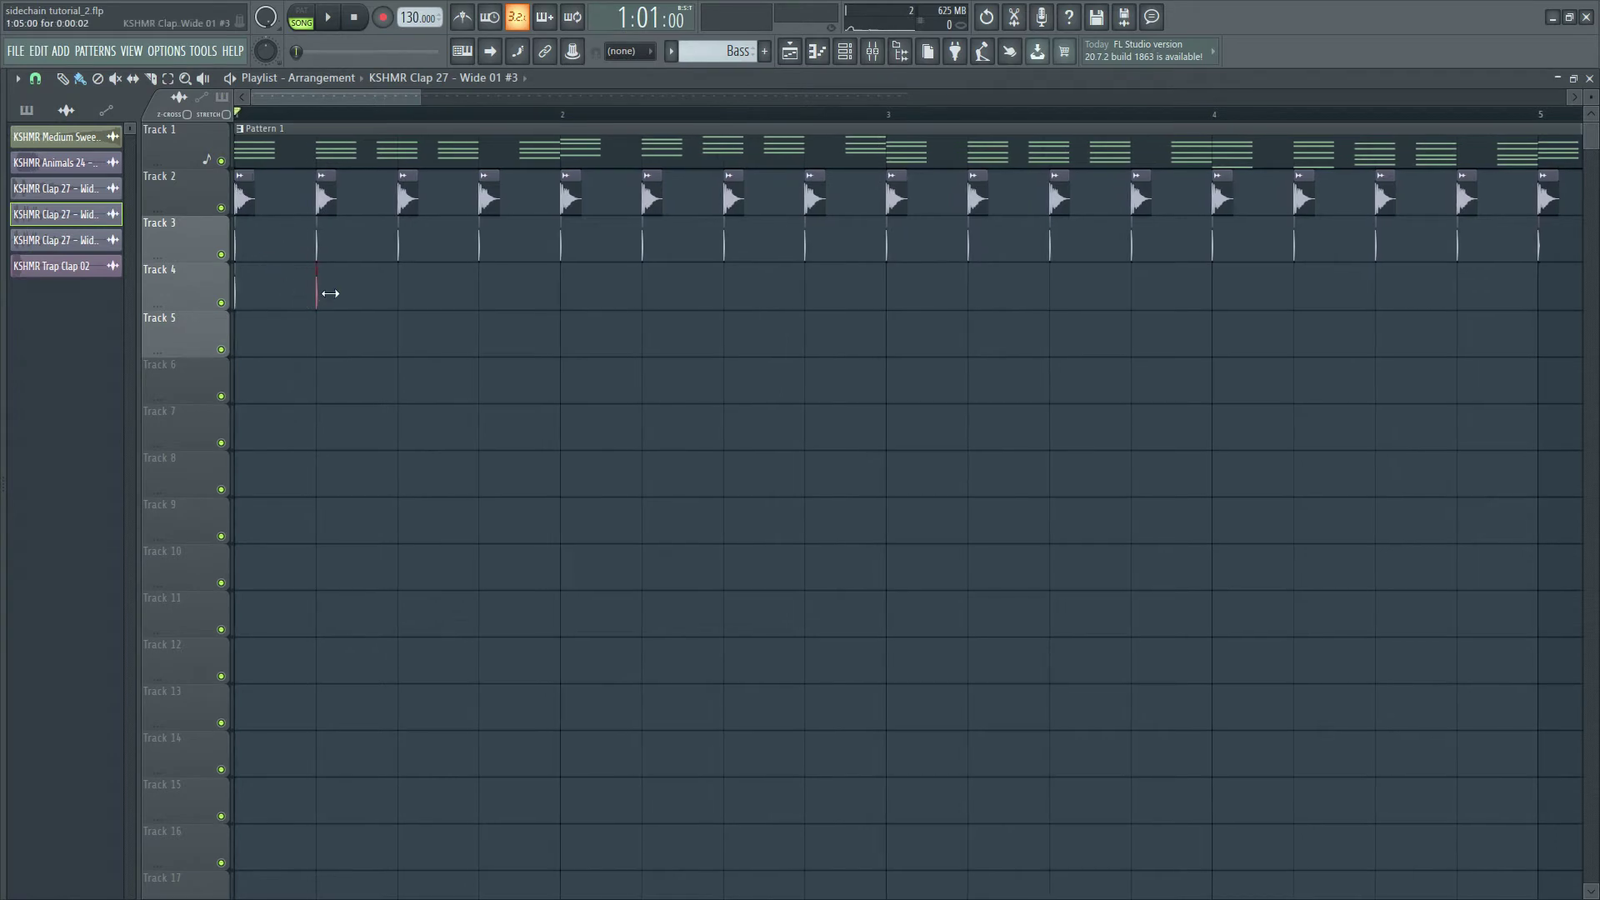
pyautogui.click(872, 51)
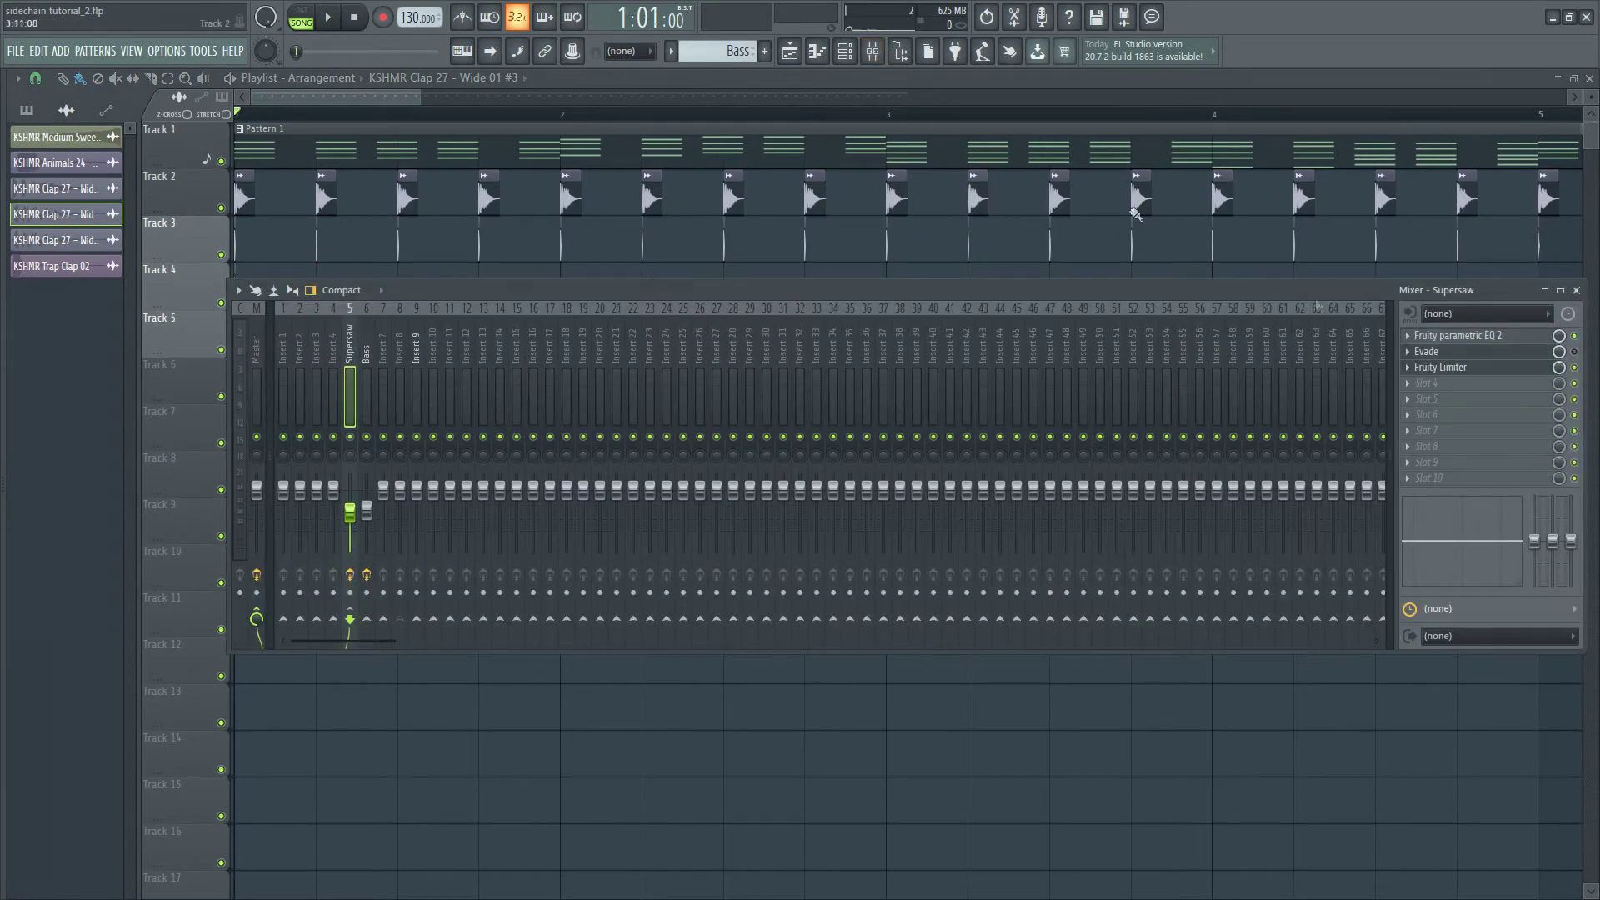
pyautogui.click(1471, 368)
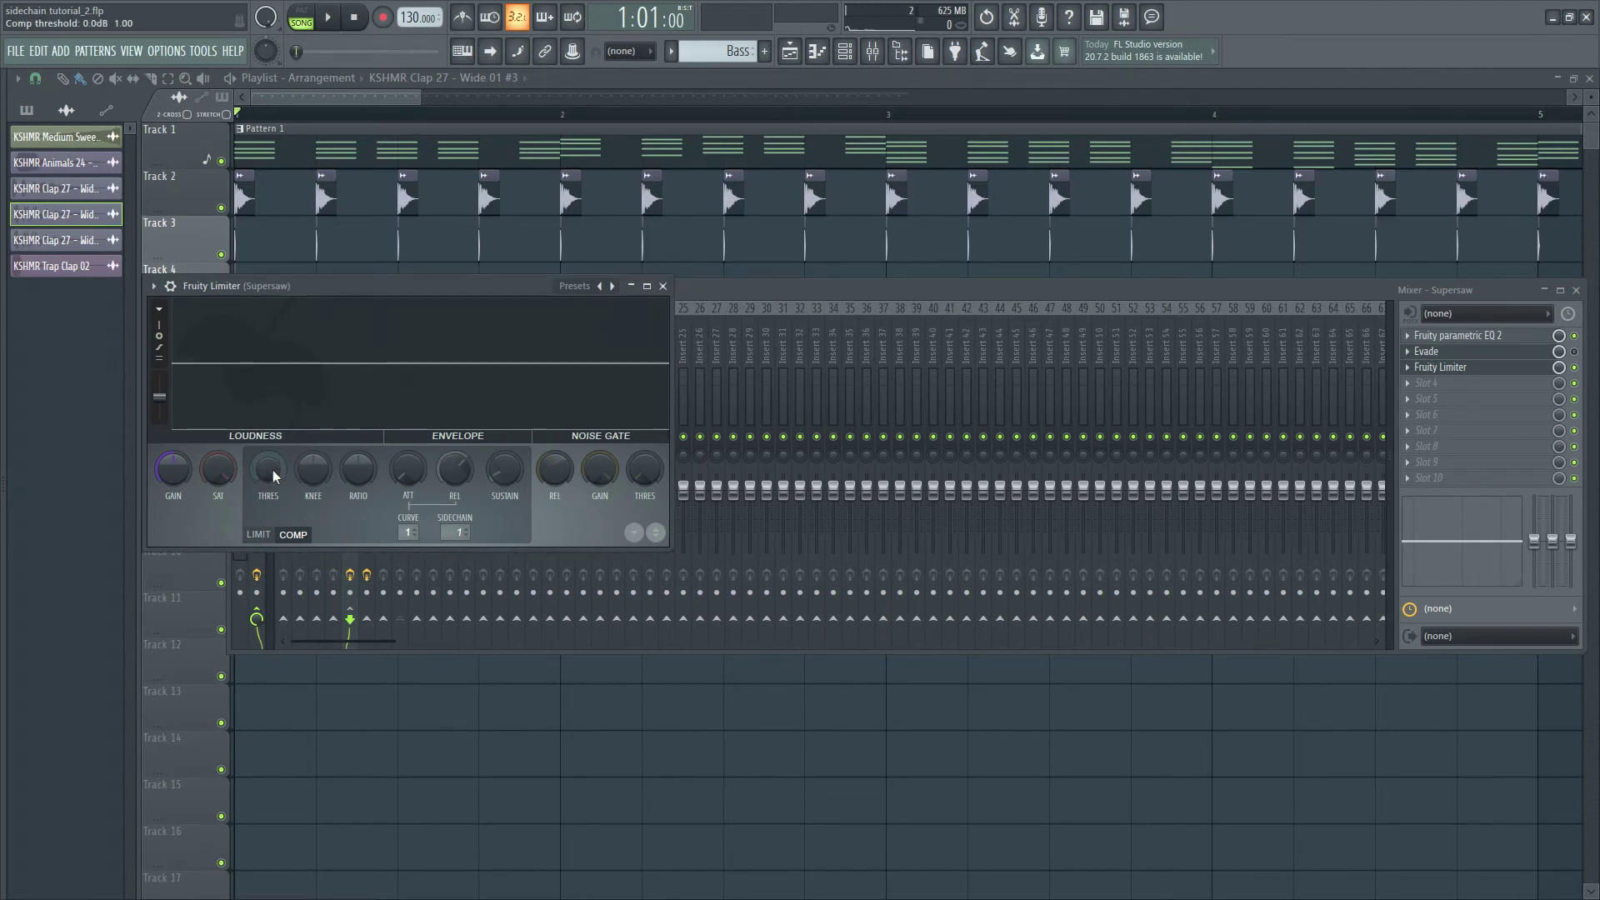
# Lower the compressor threshold to about -12.8 dB and raise the ratio to 8.7:1 while auditioning.
pyautogui.press('space')
pyautogui.moveTo(273, 470)
pyautogui.mouseDown()
pyautogui.moveTo(272, 508)
pyautogui.moveTo(271, 470)
pyautogui.mouseUp()
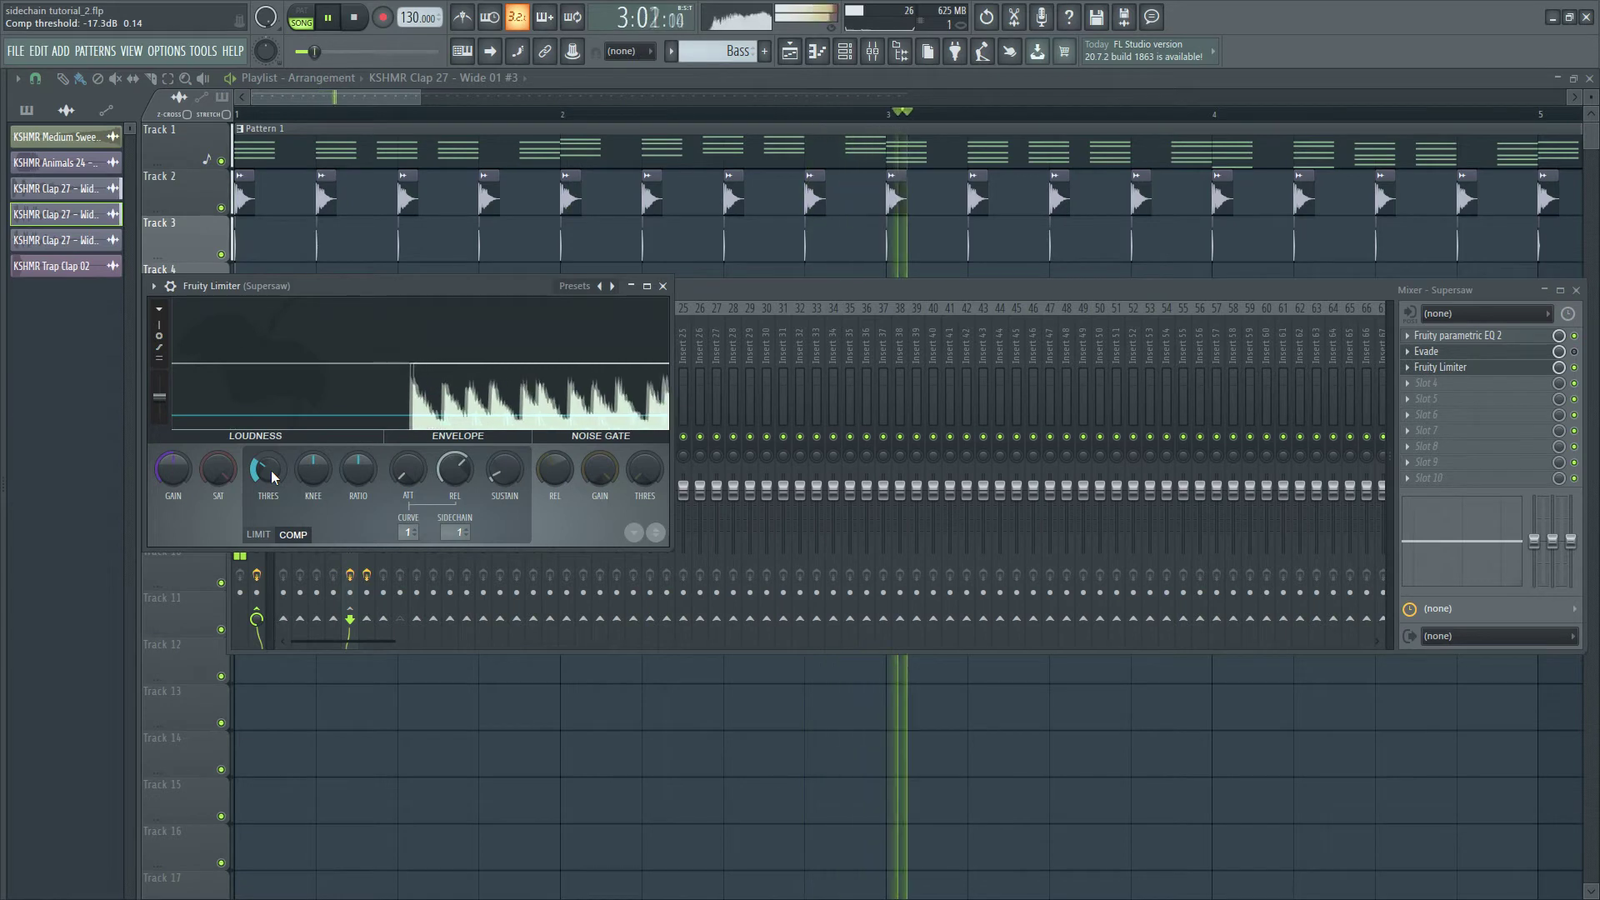
pyautogui.press('space')
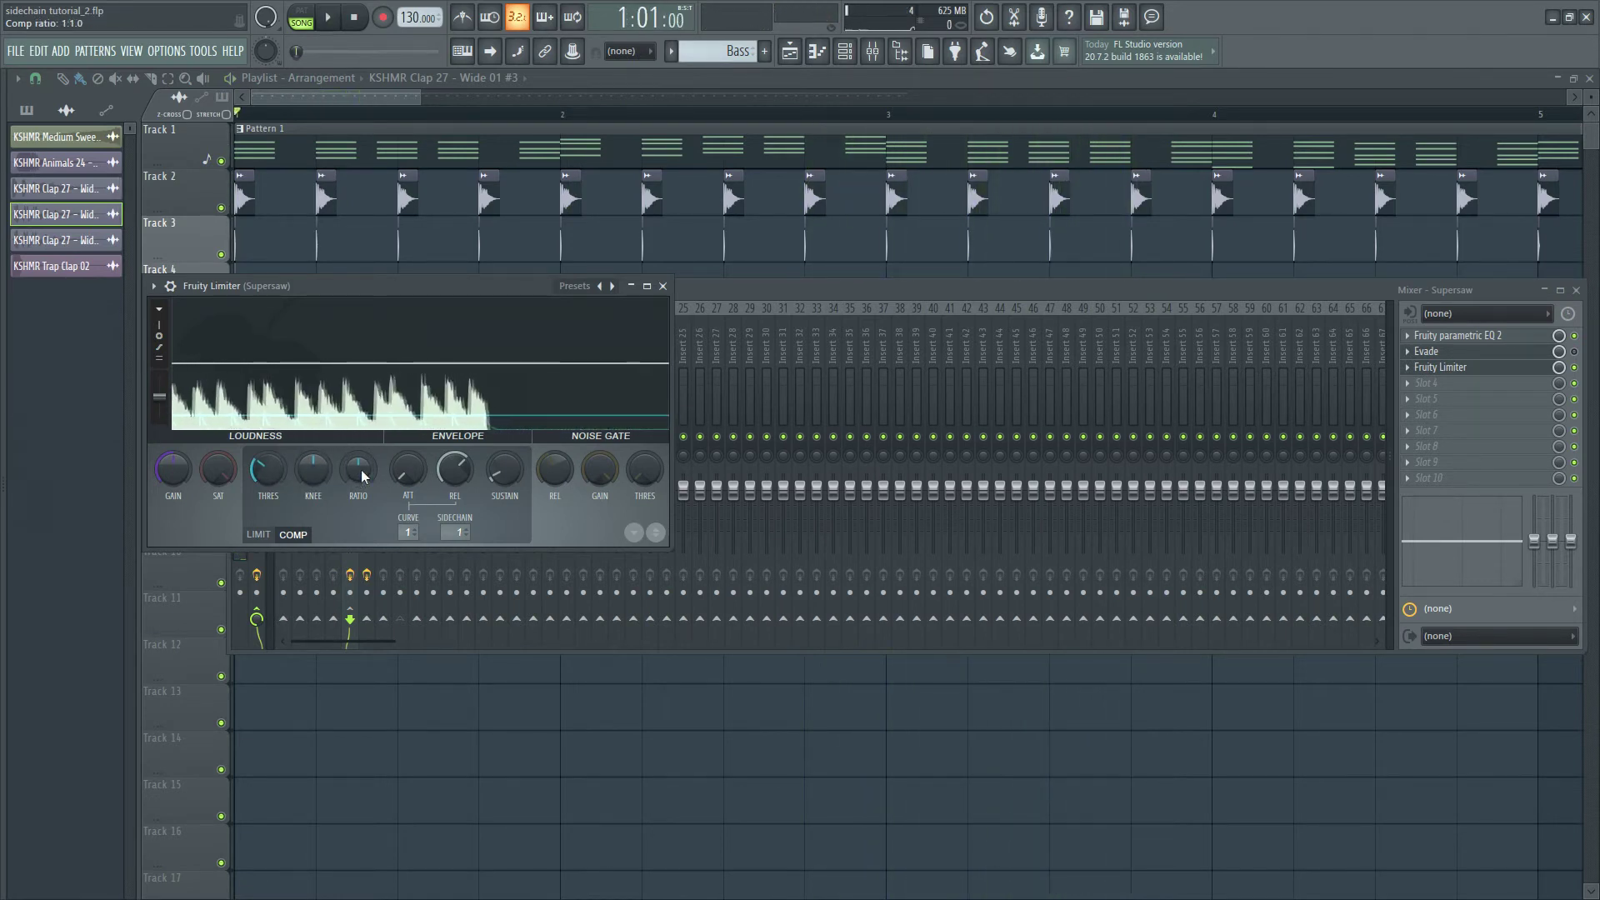
pyautogui.click(362, 468)
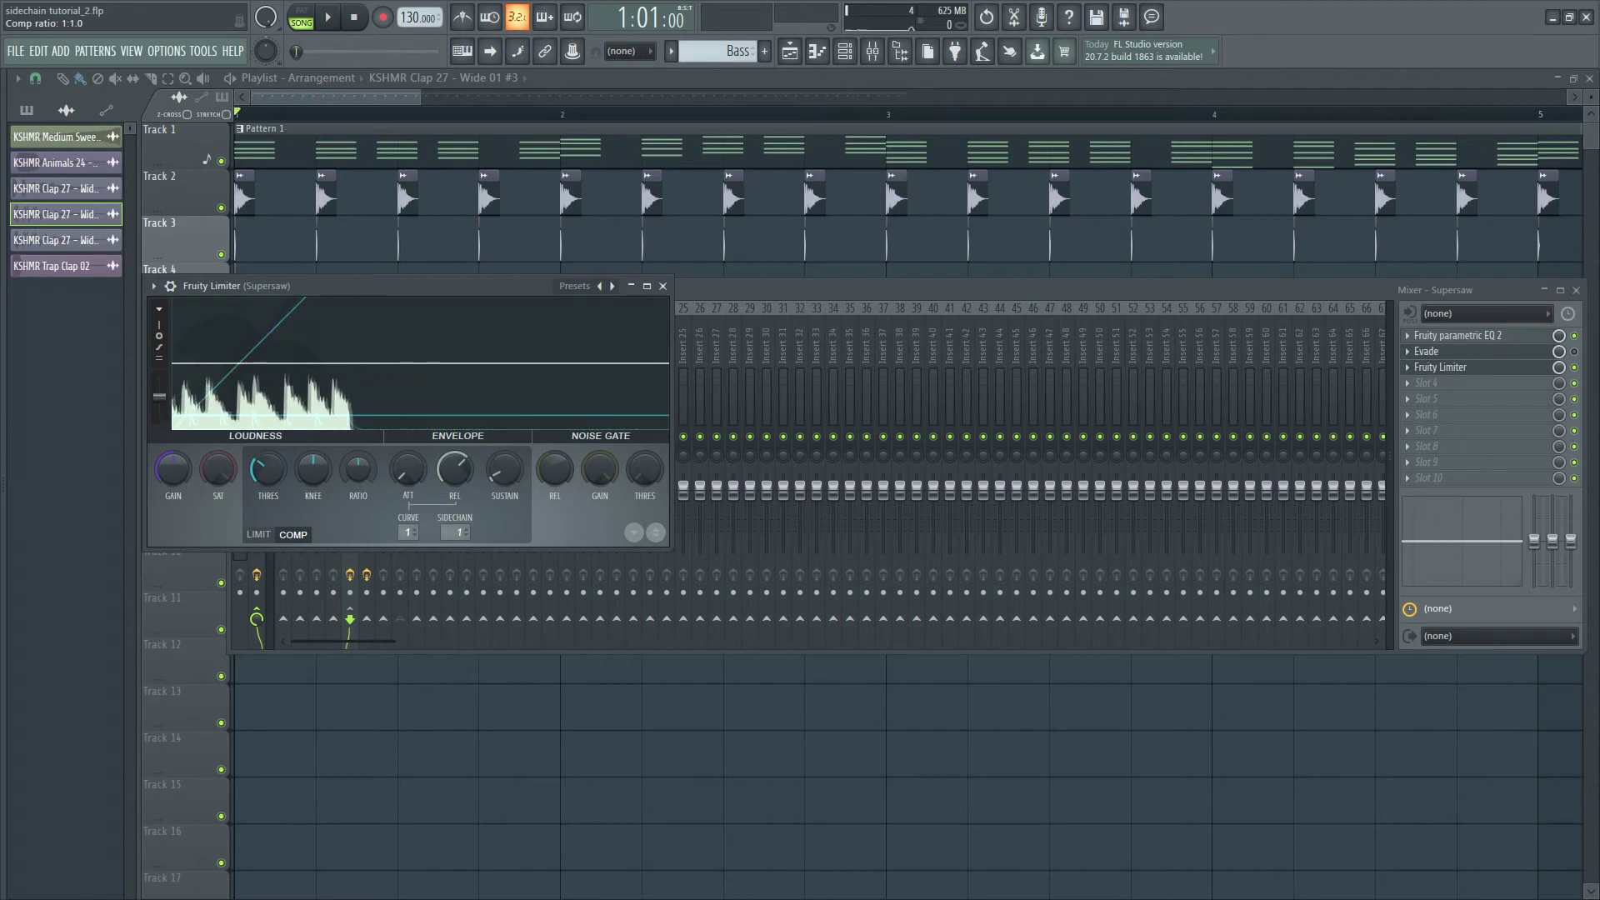
pyautogui.moveTo(359, 469)
pyautogui.mouseDown()
pyautogui.moveTo(358, 440)
pyautogui.moveTo(360, 473)
pyautogui.mouseUp()
pyautogui.press('space')
pyautogui.press('space')
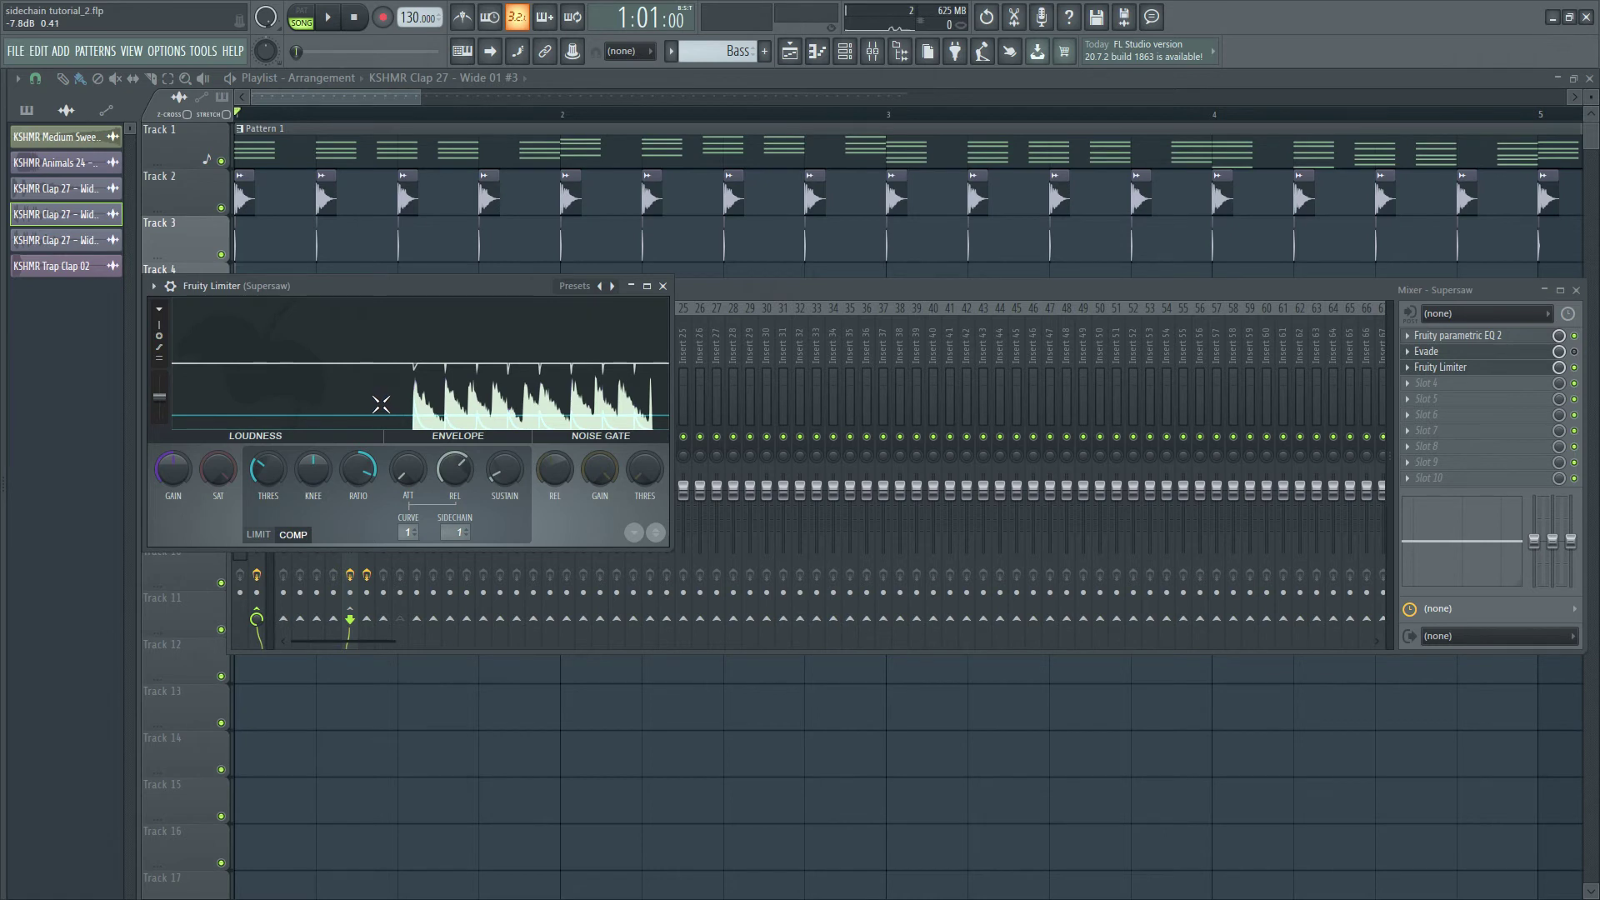
# Pull the threshold further down to about -28 dB and replay the song to check the compression.
pyautogui.press('space')
pyautogui.moveTo(381, 405); pyautogui.dragTo(381, 463)
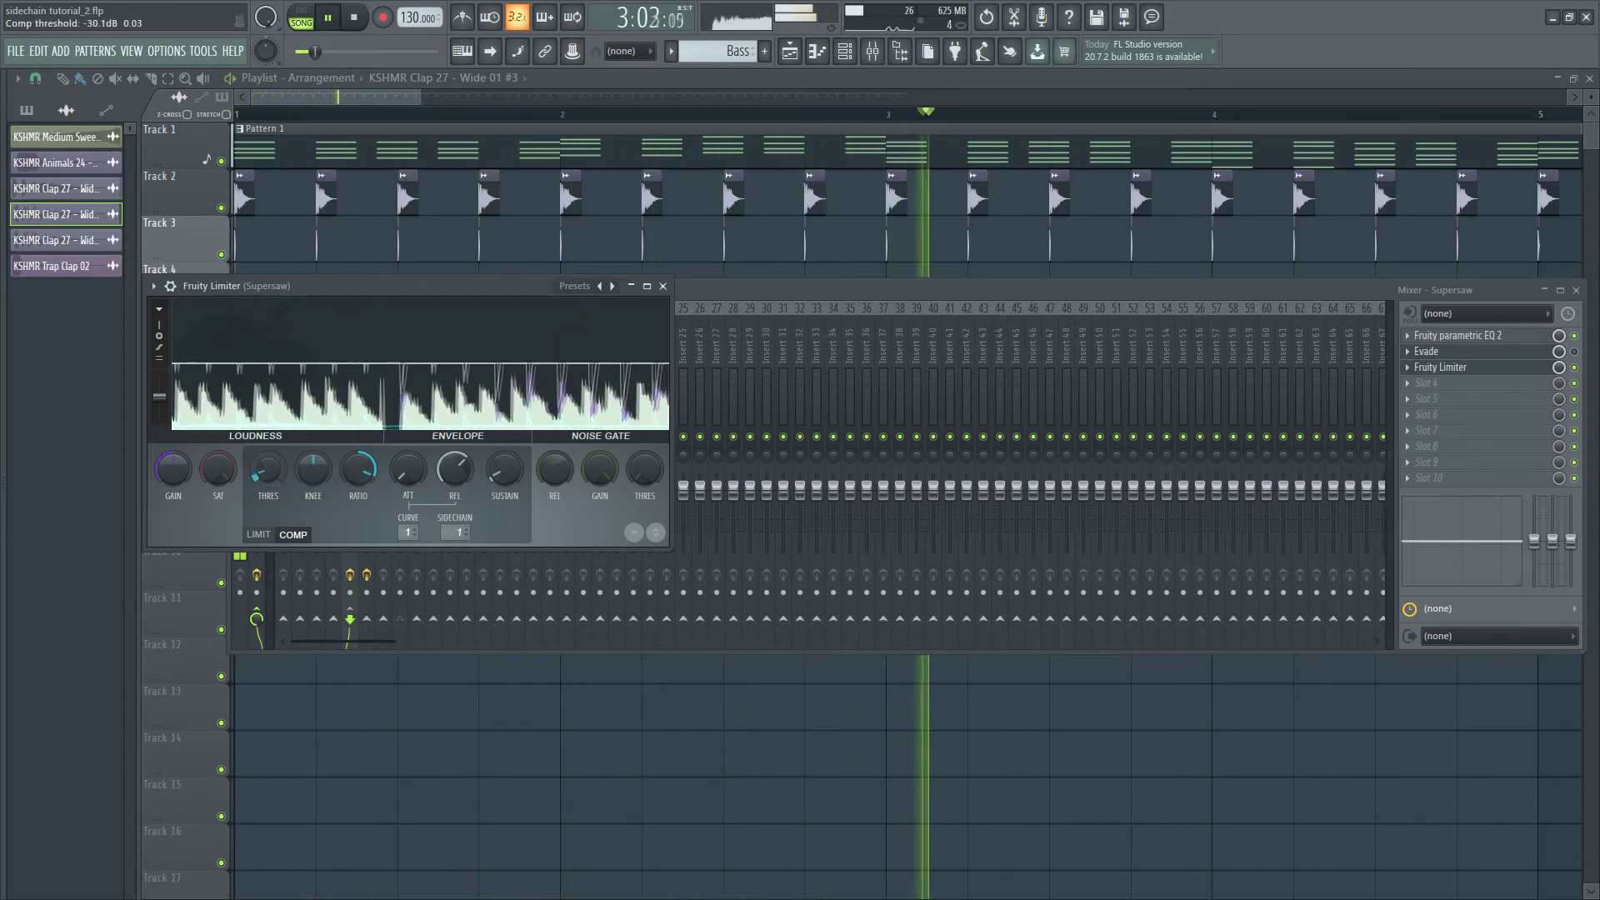
pyautogui.press('space')
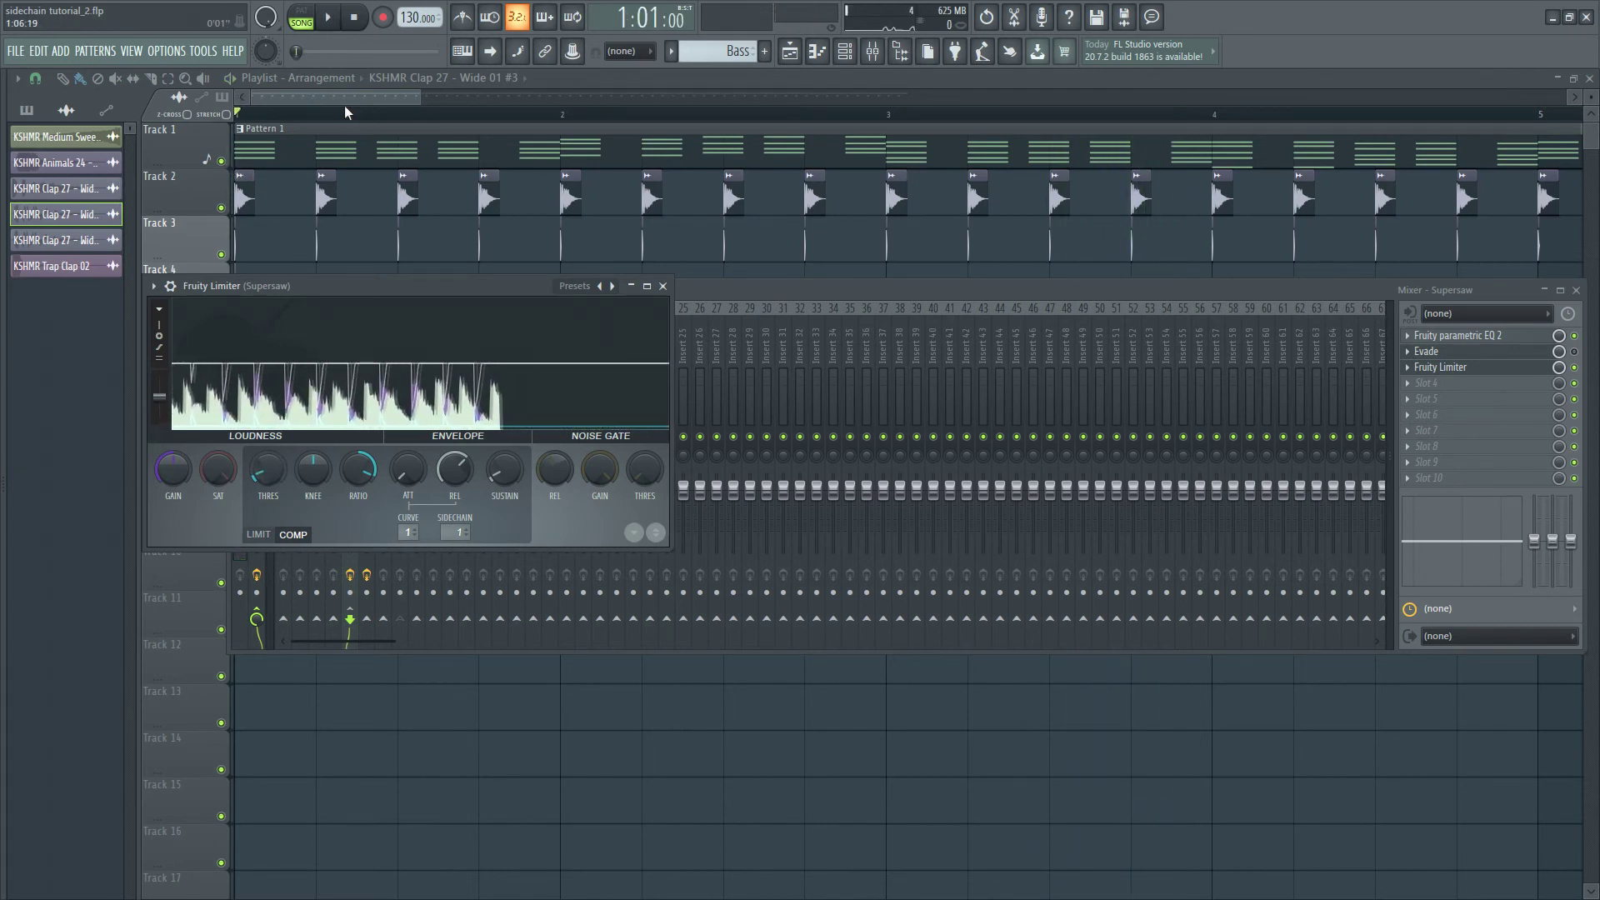
pyautogui.press('space')
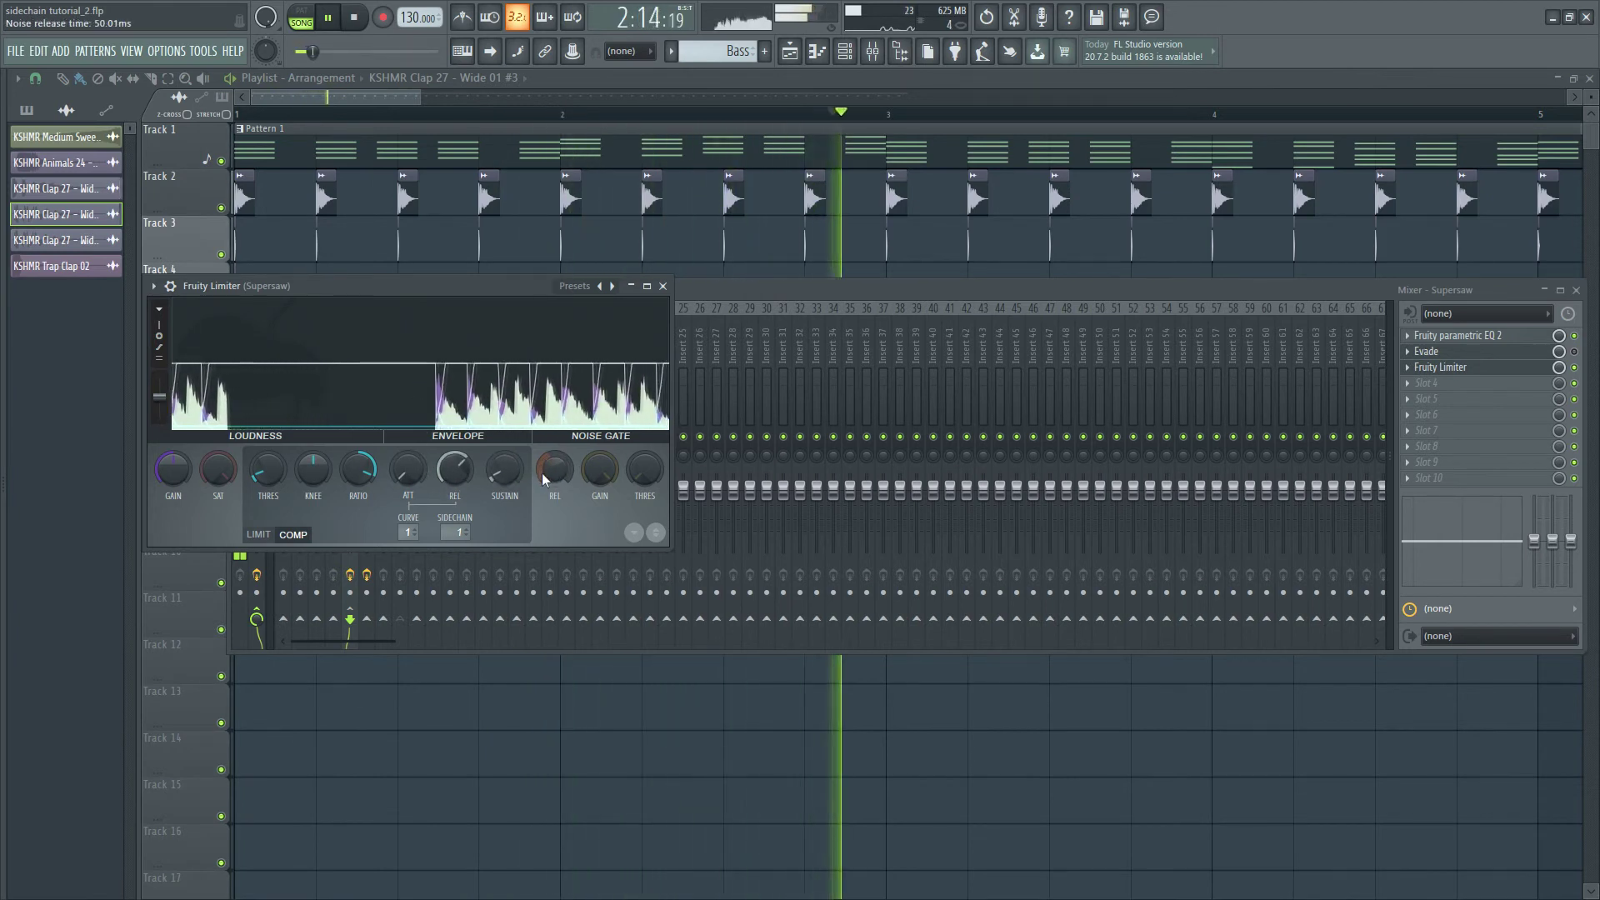
pyautogui.press('space')
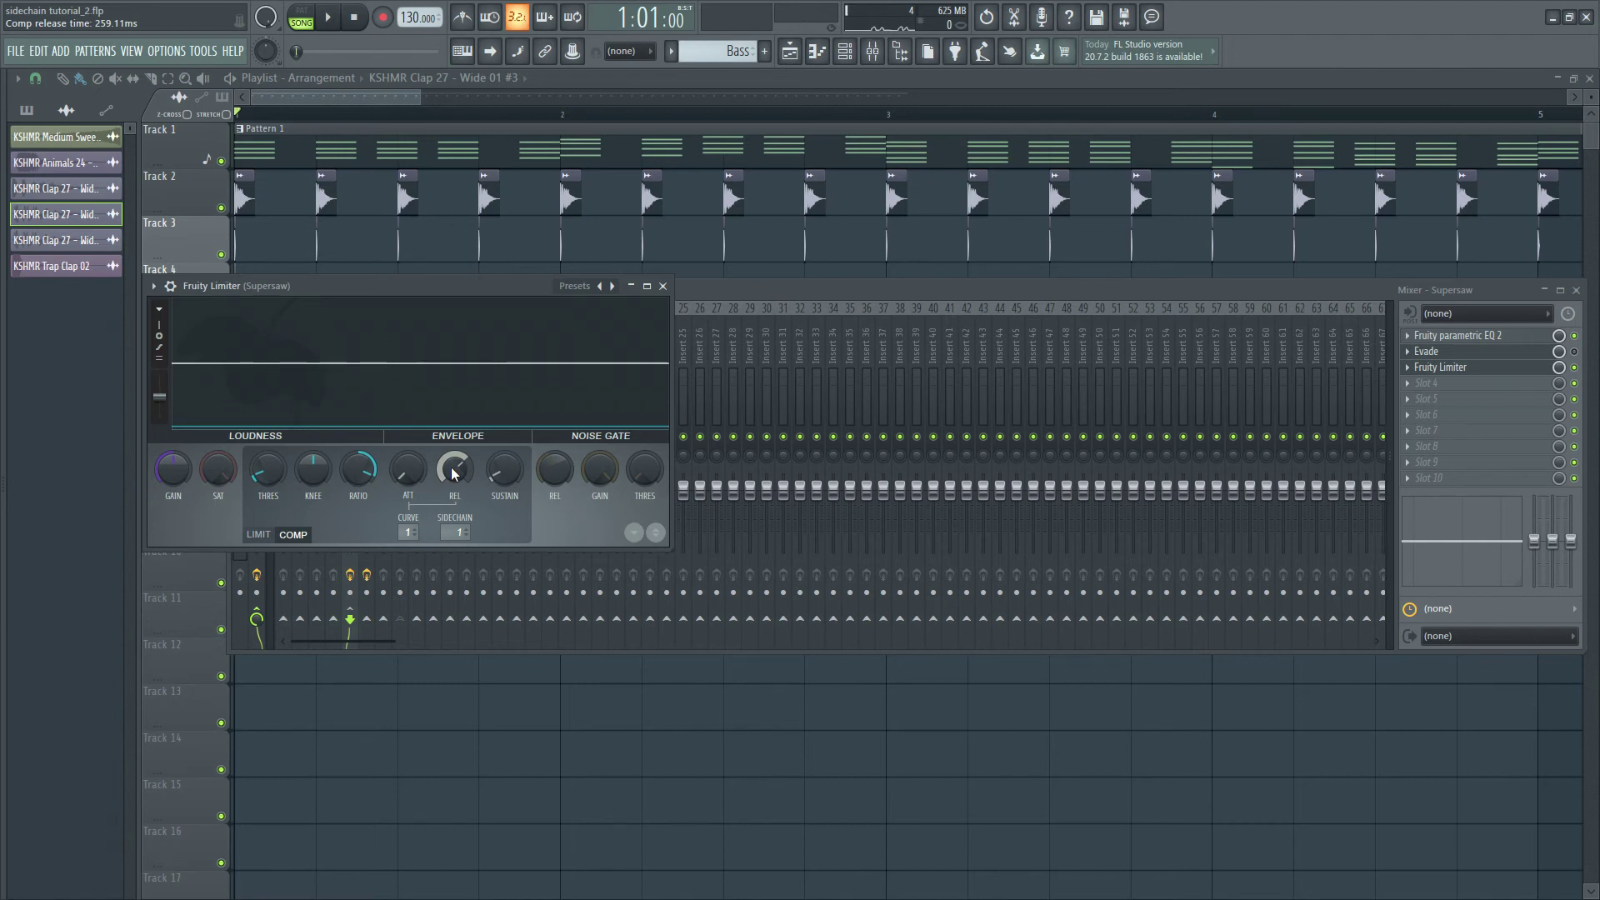
# During playback, try a compressor release of about 78 ms, then about 920 ms.
pyautogui.press('space')
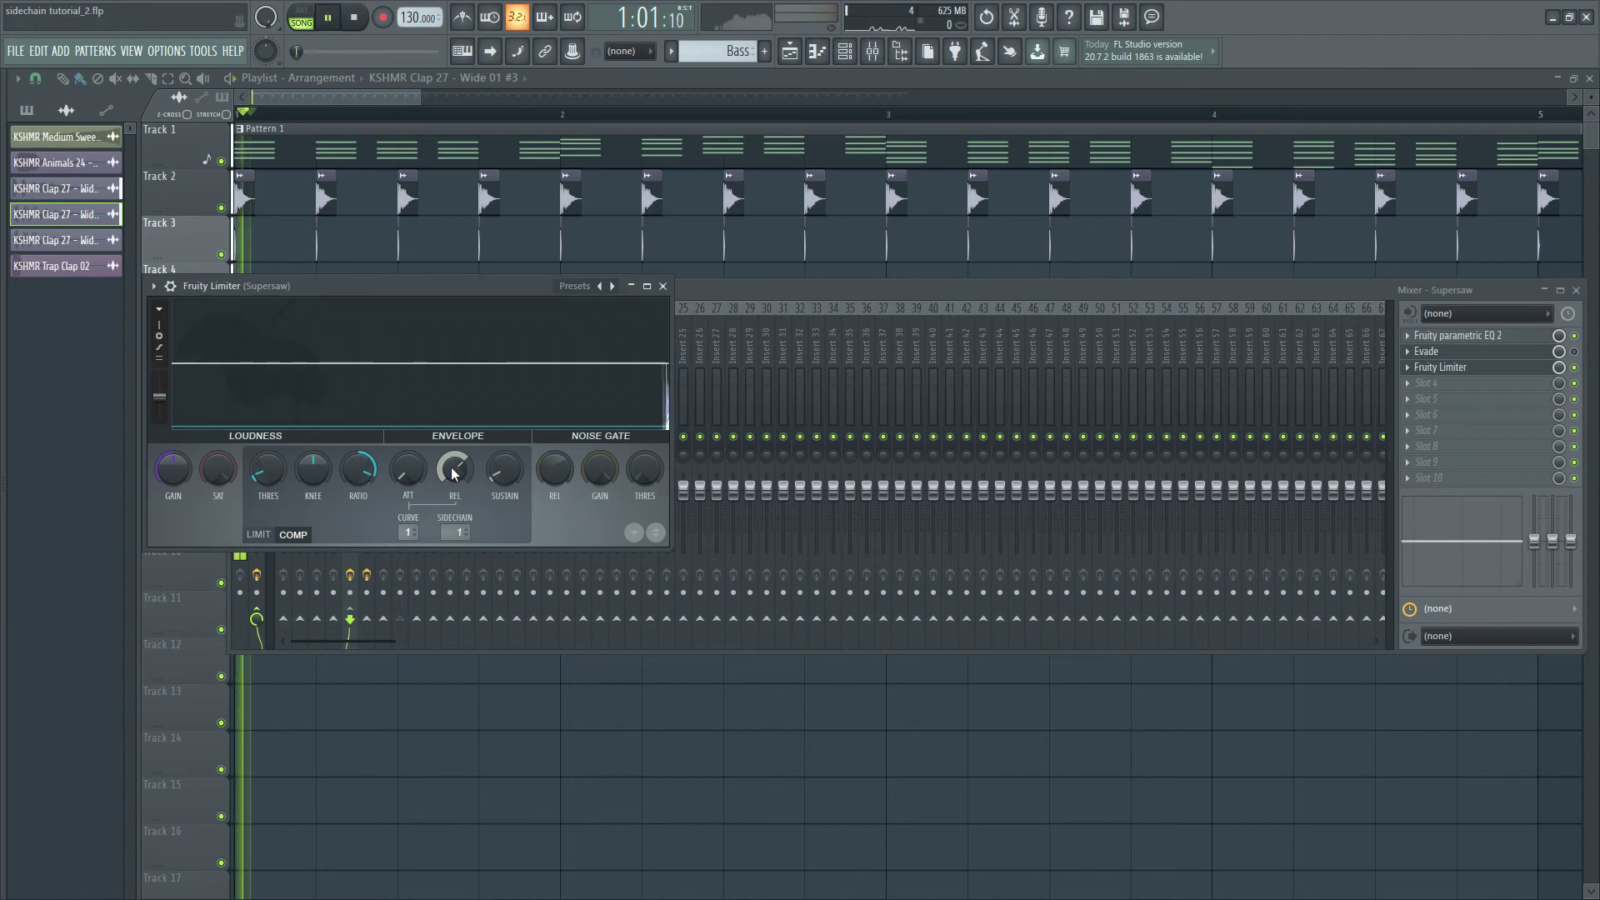
pyautogui.moveTo(452, 467); pyautogui.dragTo(451, 500)
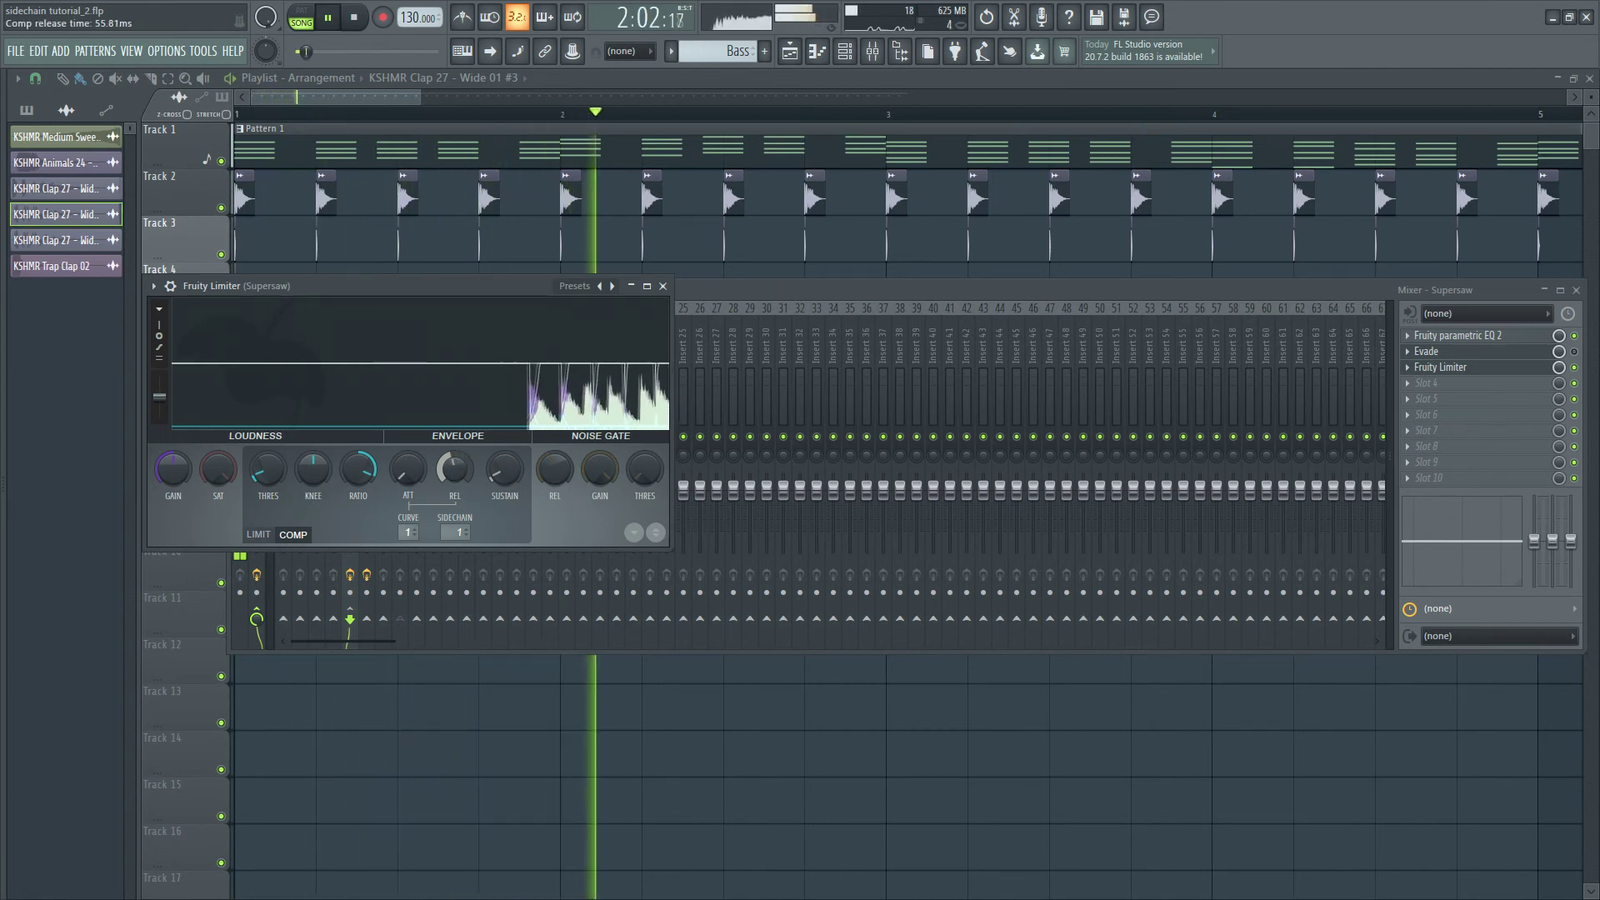
pyautogui.press('space')
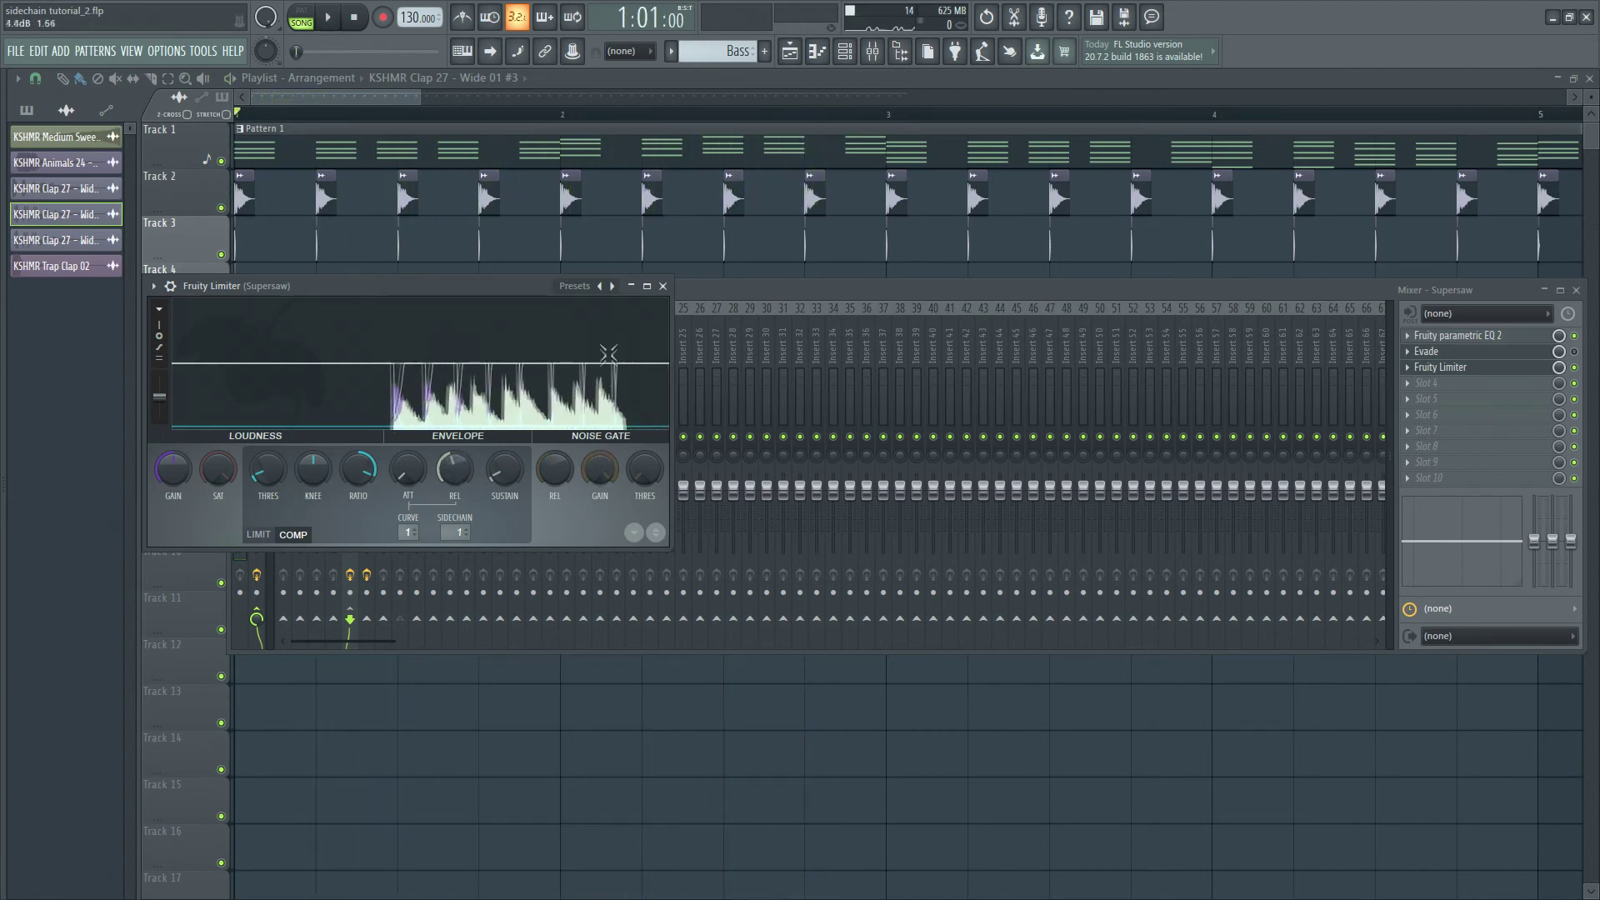
pyautogui.press('space')
pyautogui.moveTo(451, 480)
pyautogui.mouseDown()
pyautogui.moveTo(451, 433)
pyautogui.moveTo(451, 482)
pyautogui.mouseUp()
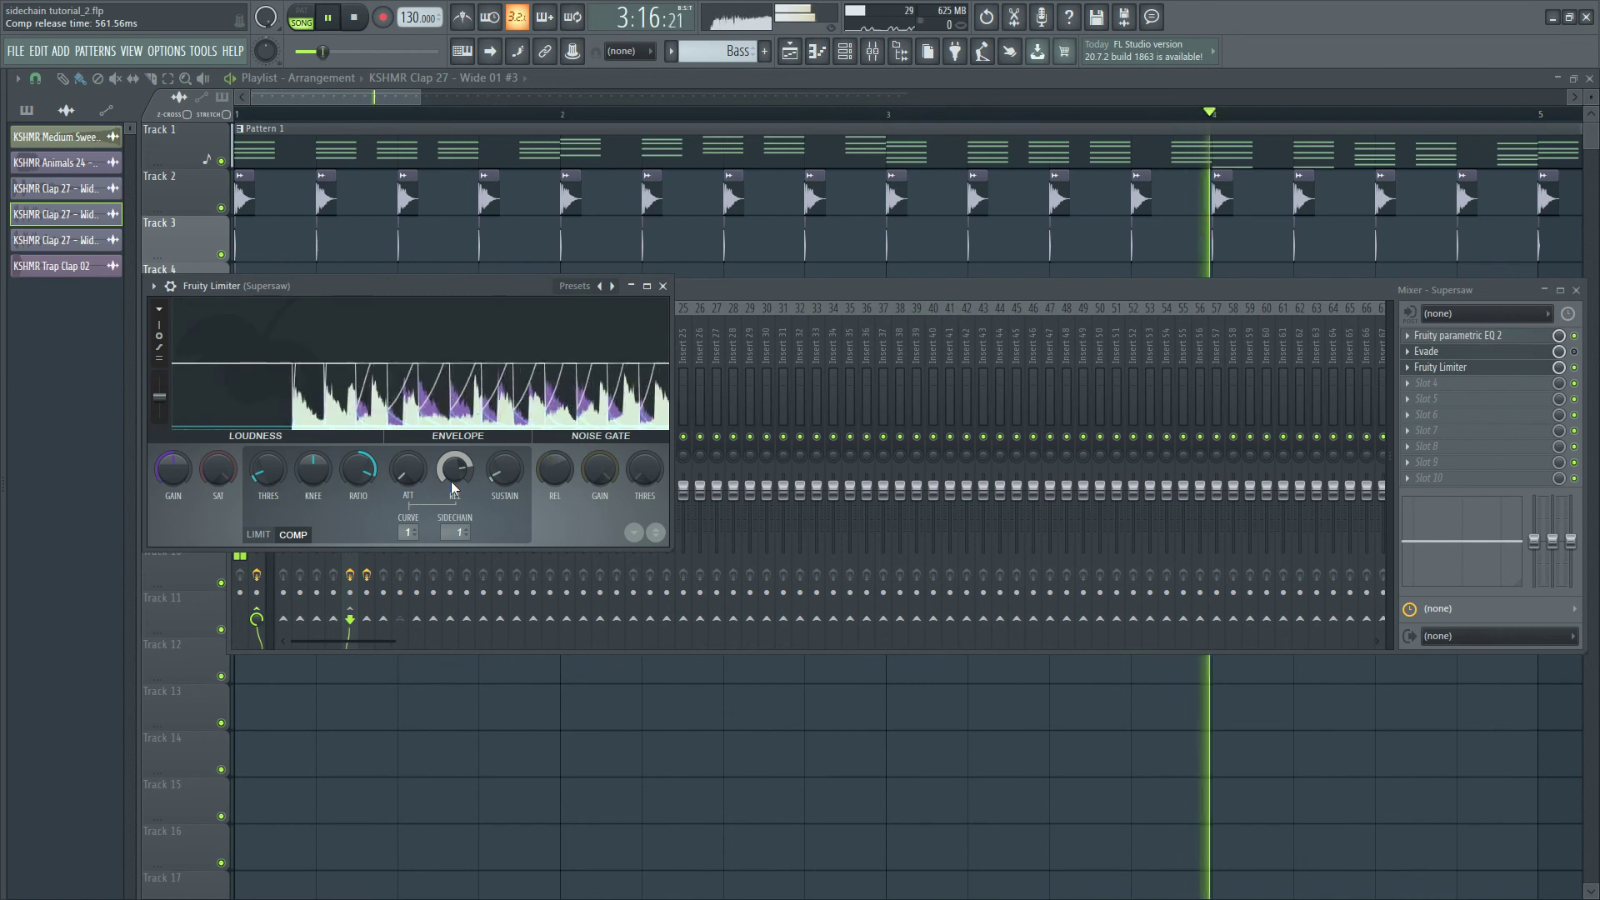
pyautogui.press('space')
# Disable Insert 8's send to Master and play the song to confirm the trigger clap is silent.
pyautogui.click(697, 292)
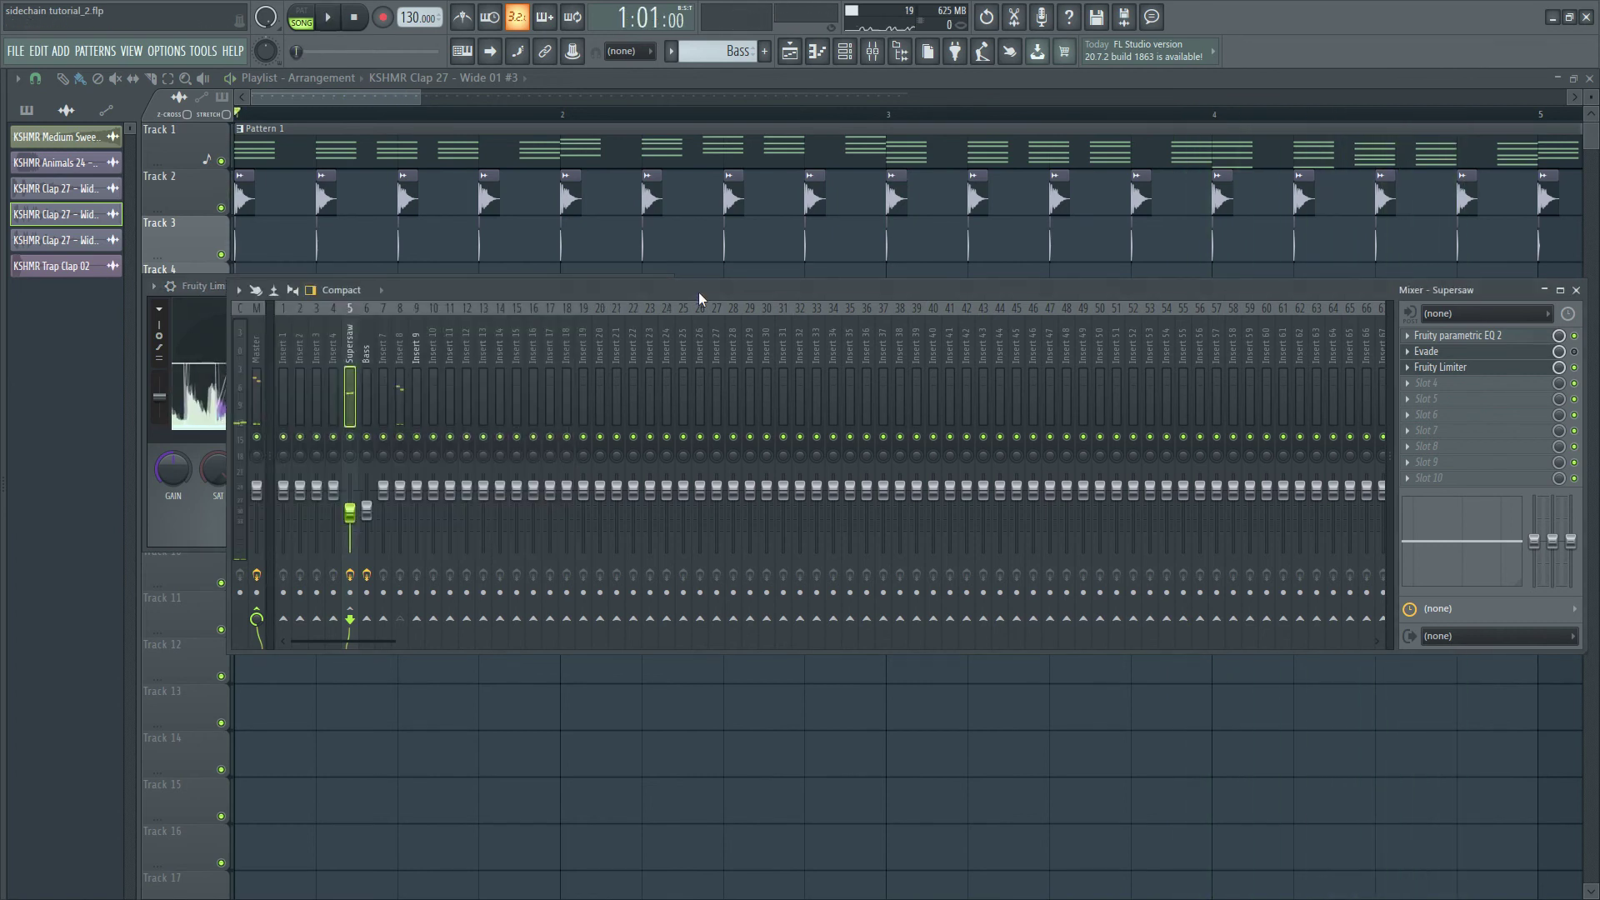
pyautogui.click(398, 398)
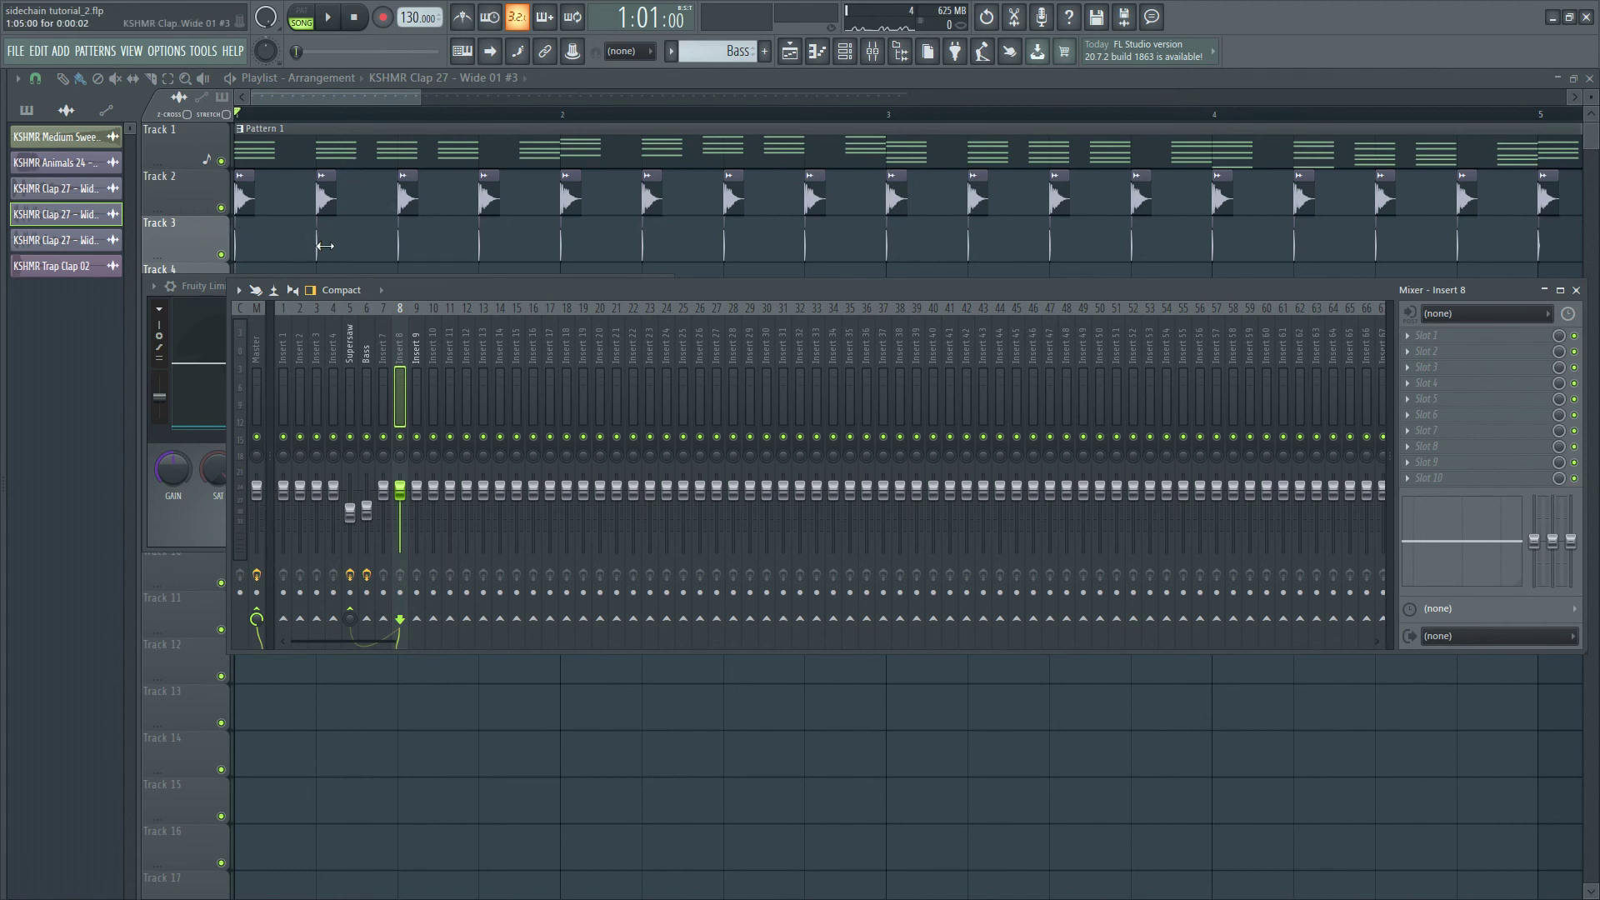
pyautogui.click(259, 615)
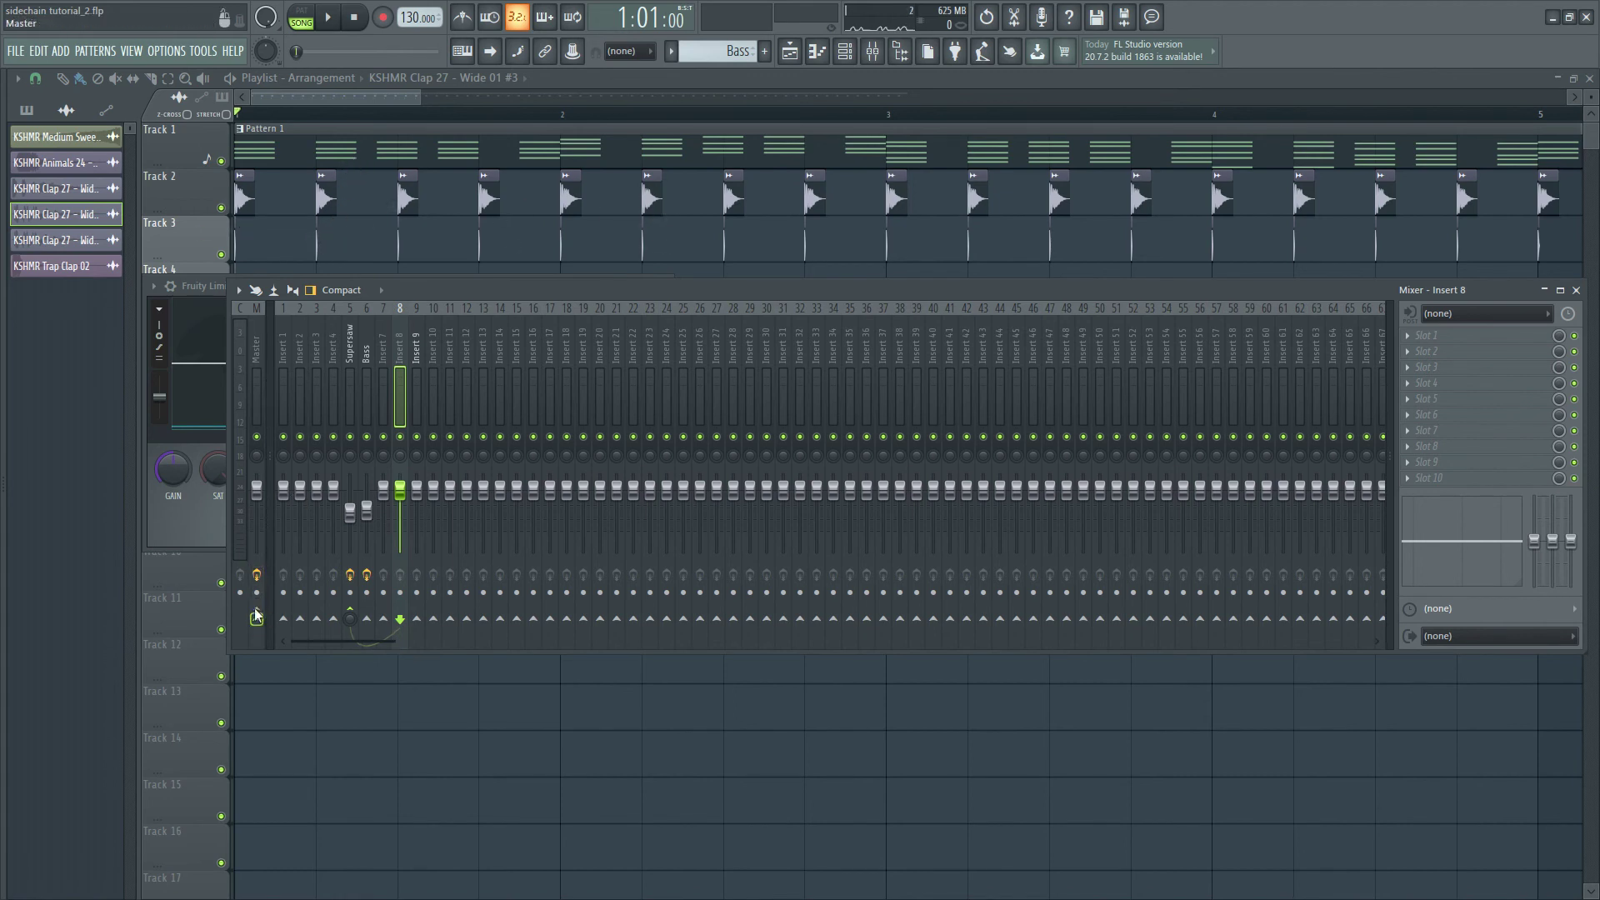
pyautogui.press('space')
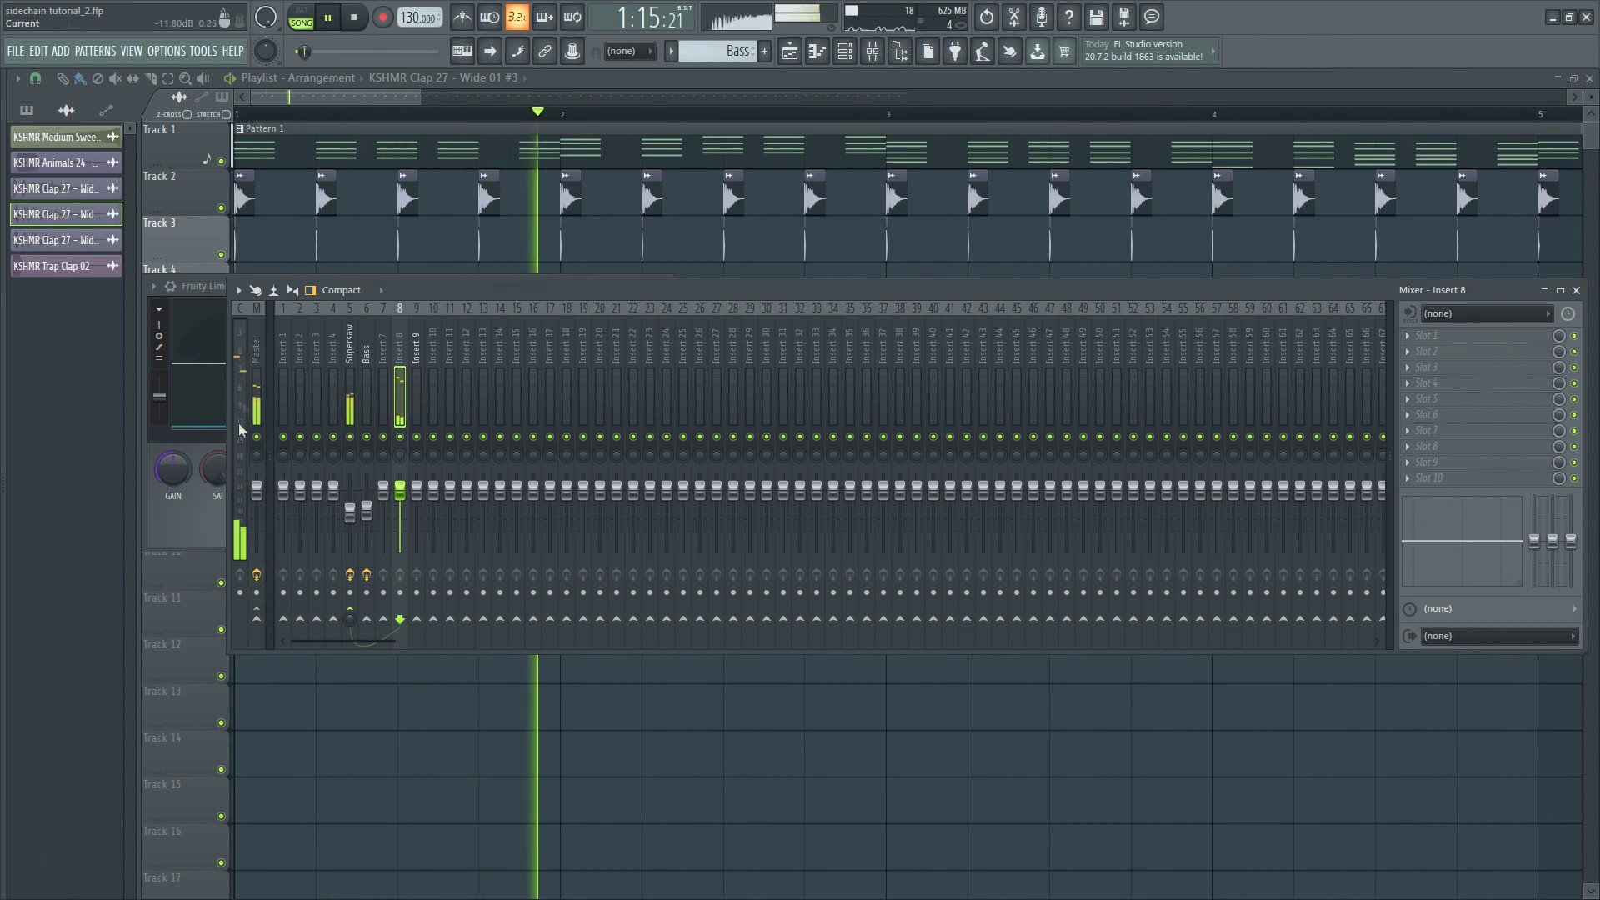
pyautogui.press('space')
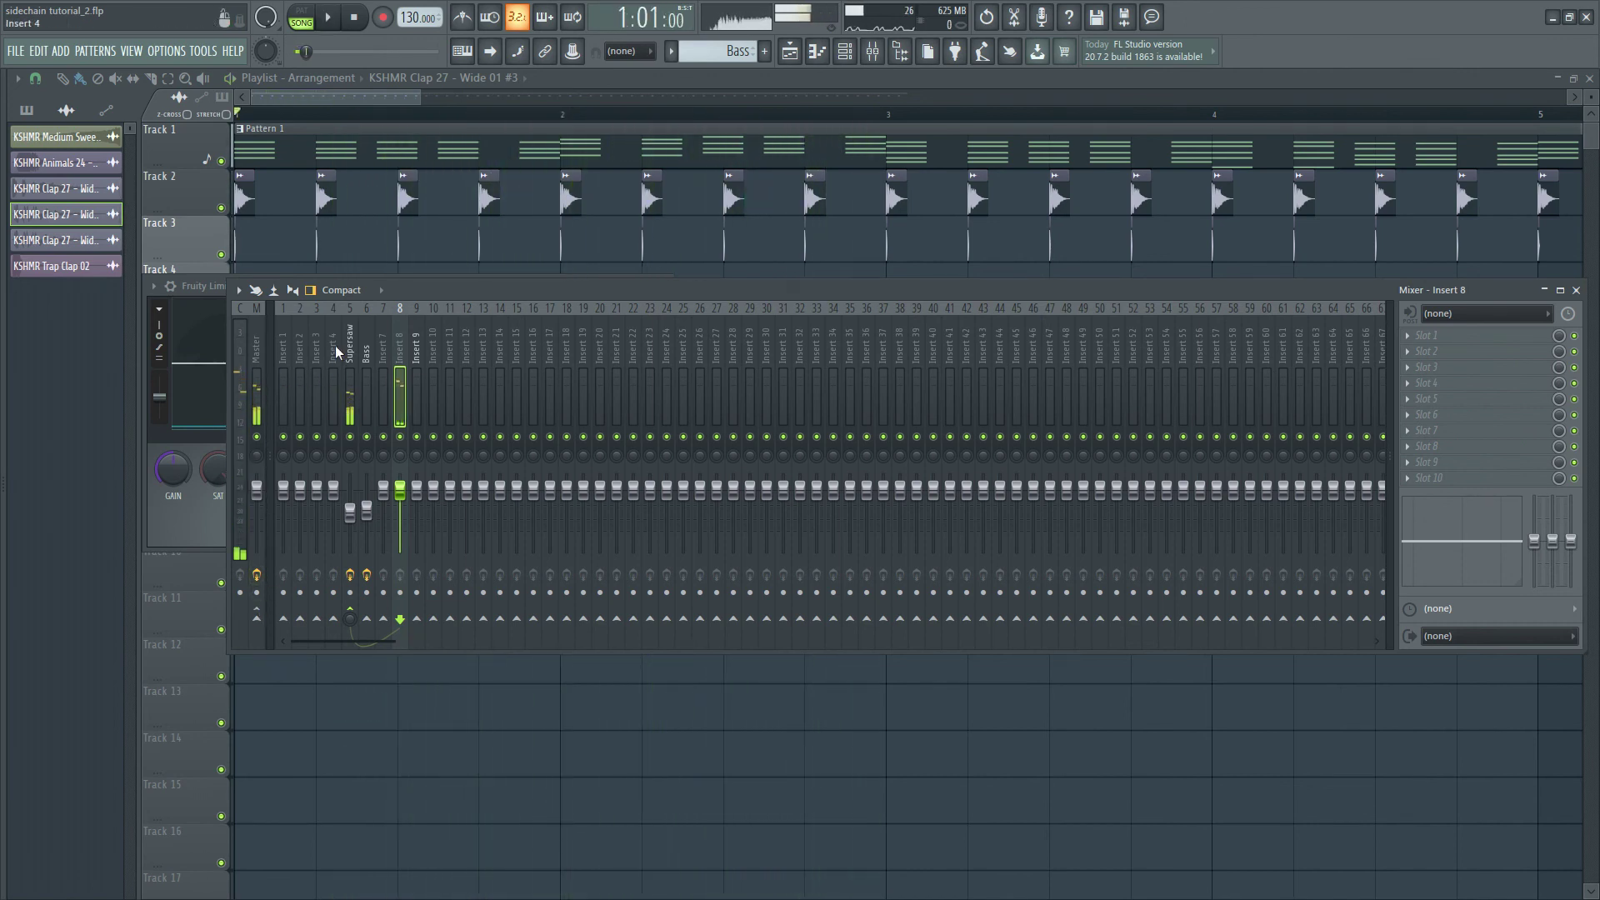